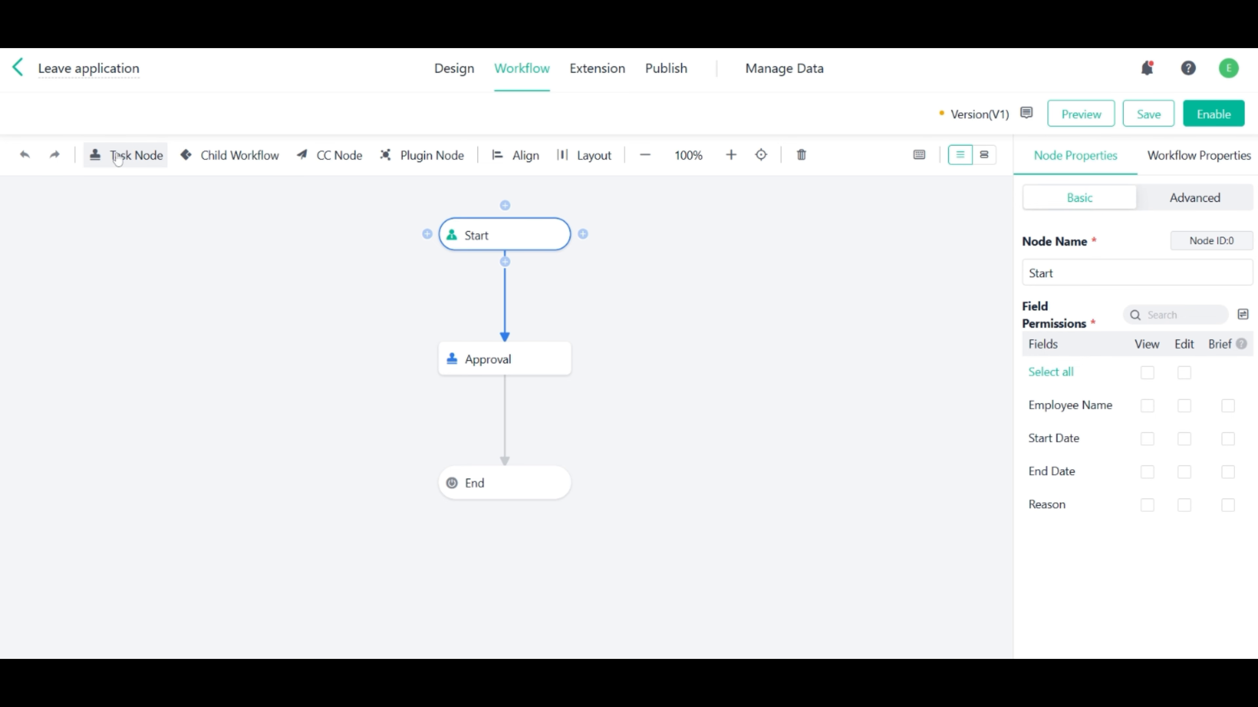
# Step: Place a Task Node, a Child Workflow, a CC Node and a Plugin Node on the canvas beside the Start–Approval–End flow
pyautogui.moveTo(118, 160); pyautogui.dragTo(193, 294)
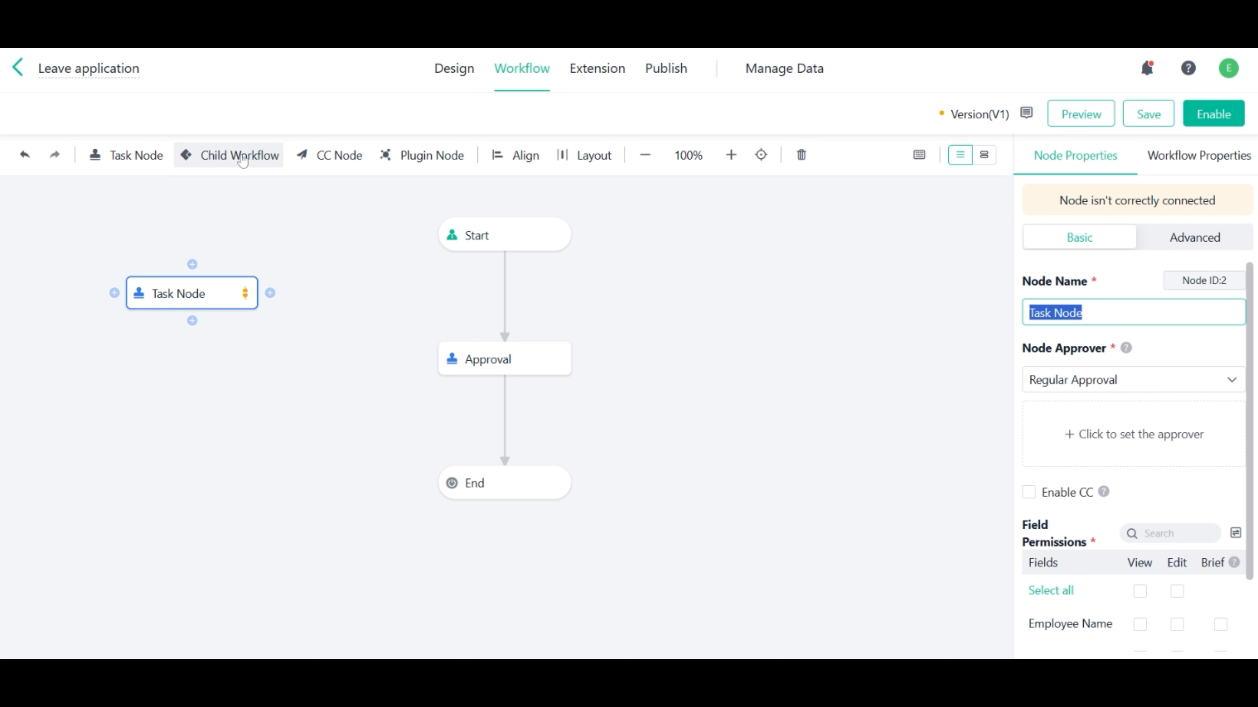
pyautogui.moveTo(246, 163); pyautogui.dragTo(245, 229)
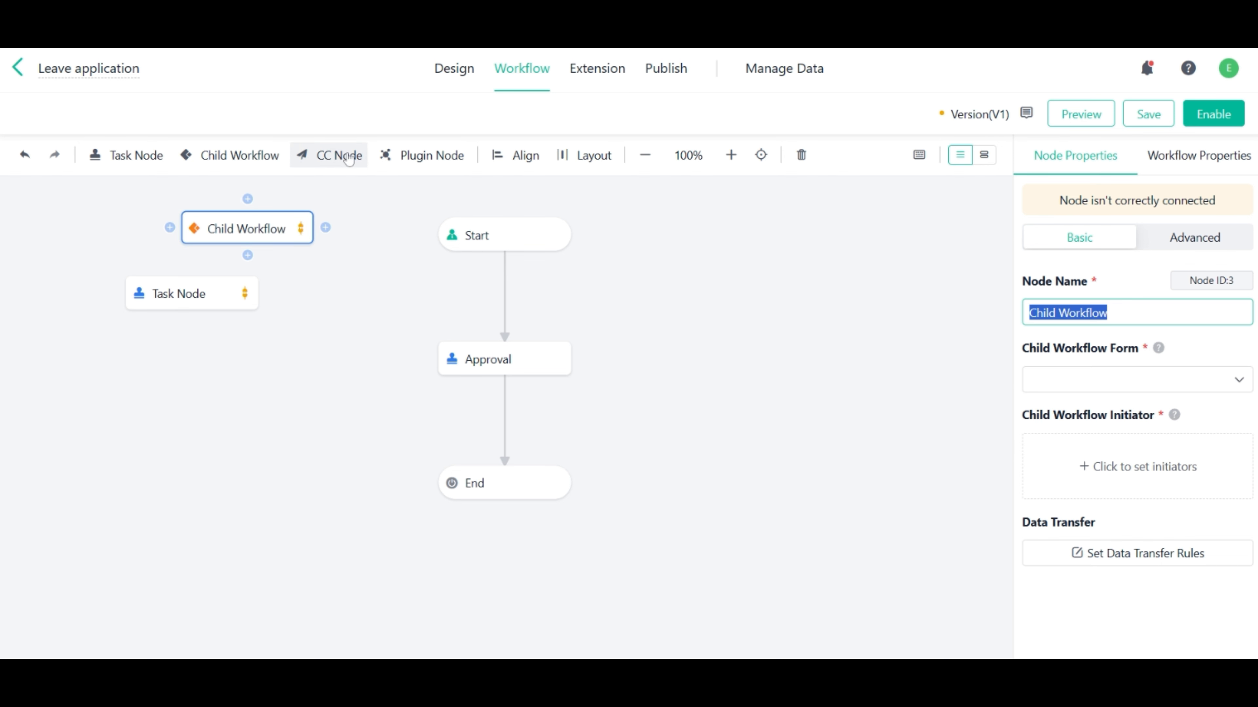
pyautogui.moveTo(349, 160); pyautogui.dragTo(299, 357)
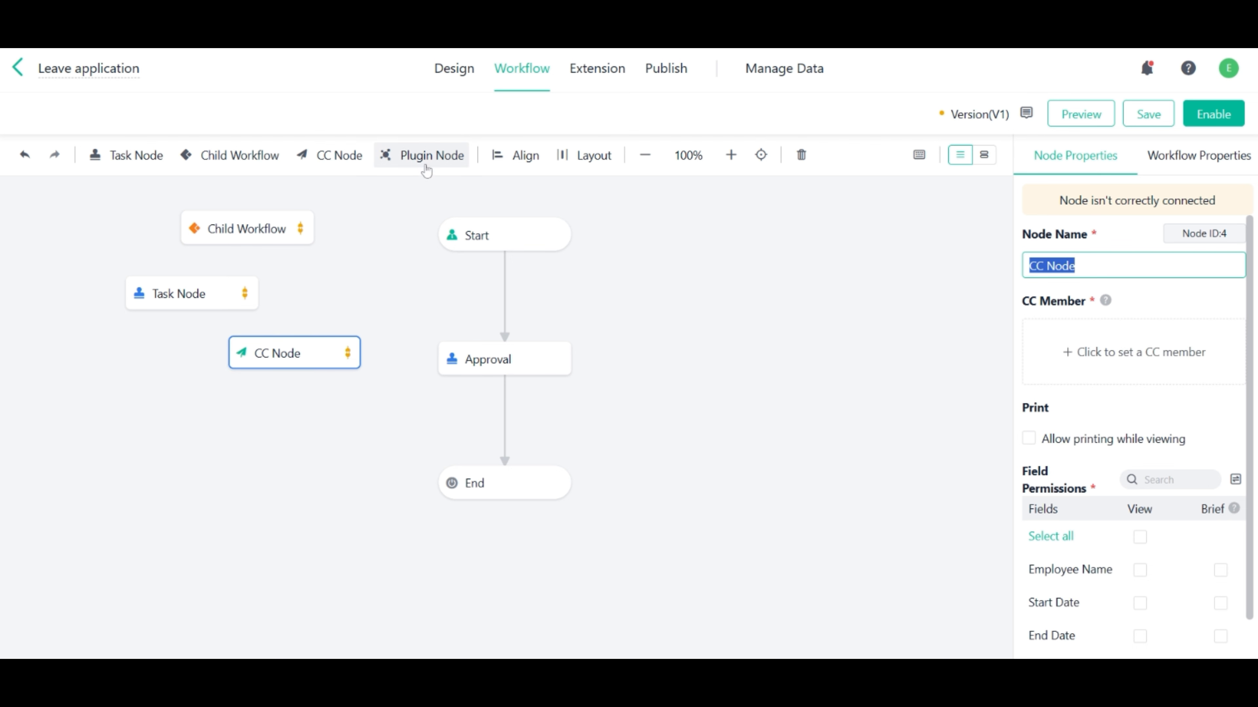
pyautogui.moveTo(391, 172); pyautogui.dragTo(395, 297)
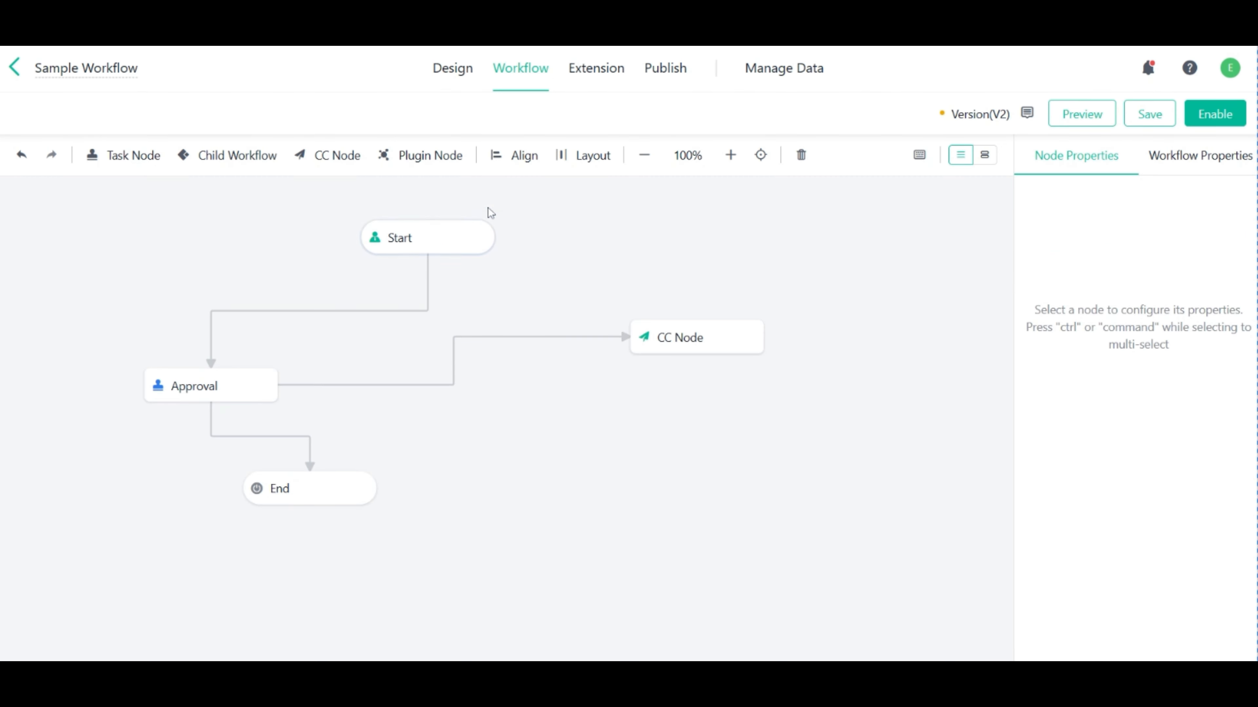
# Step: Left-align the Start, Approval and End nodes of the Sample Workflow as a group
pyautogui.click(496, 156)
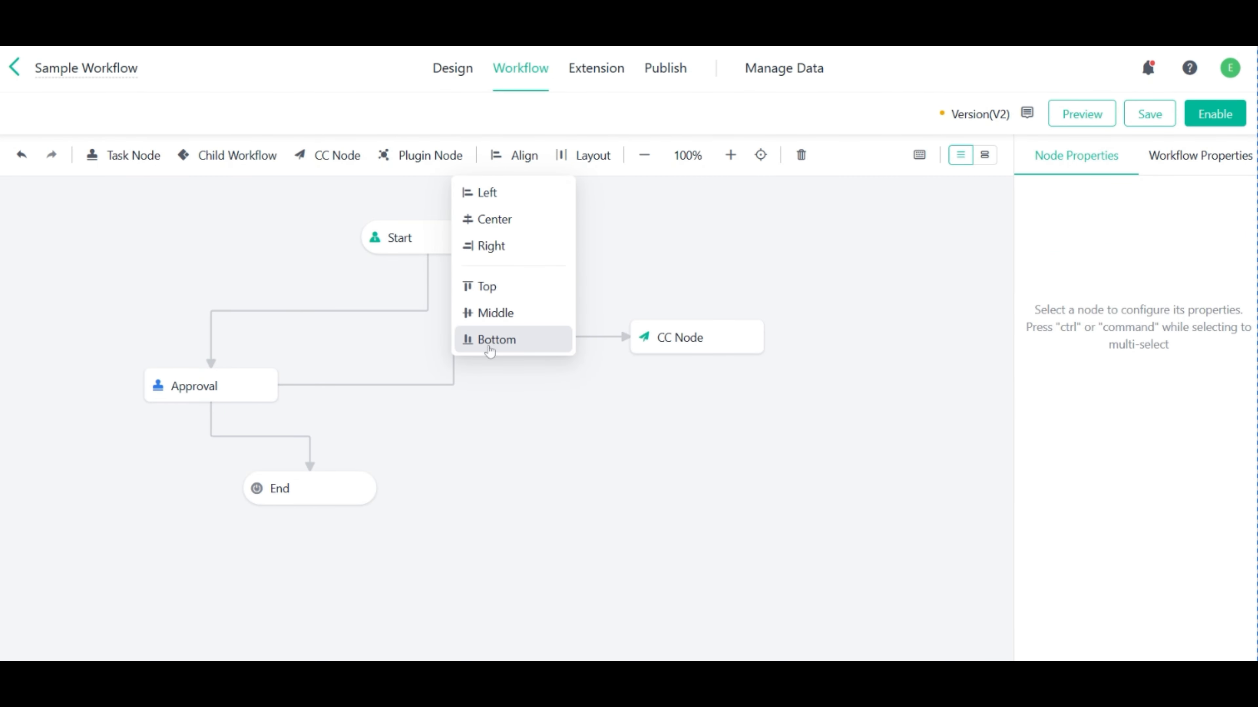
pyautogui.click(158, 209)
pyautogui.moveTo(126, 204); pyautogui.dragTo(751, 531)
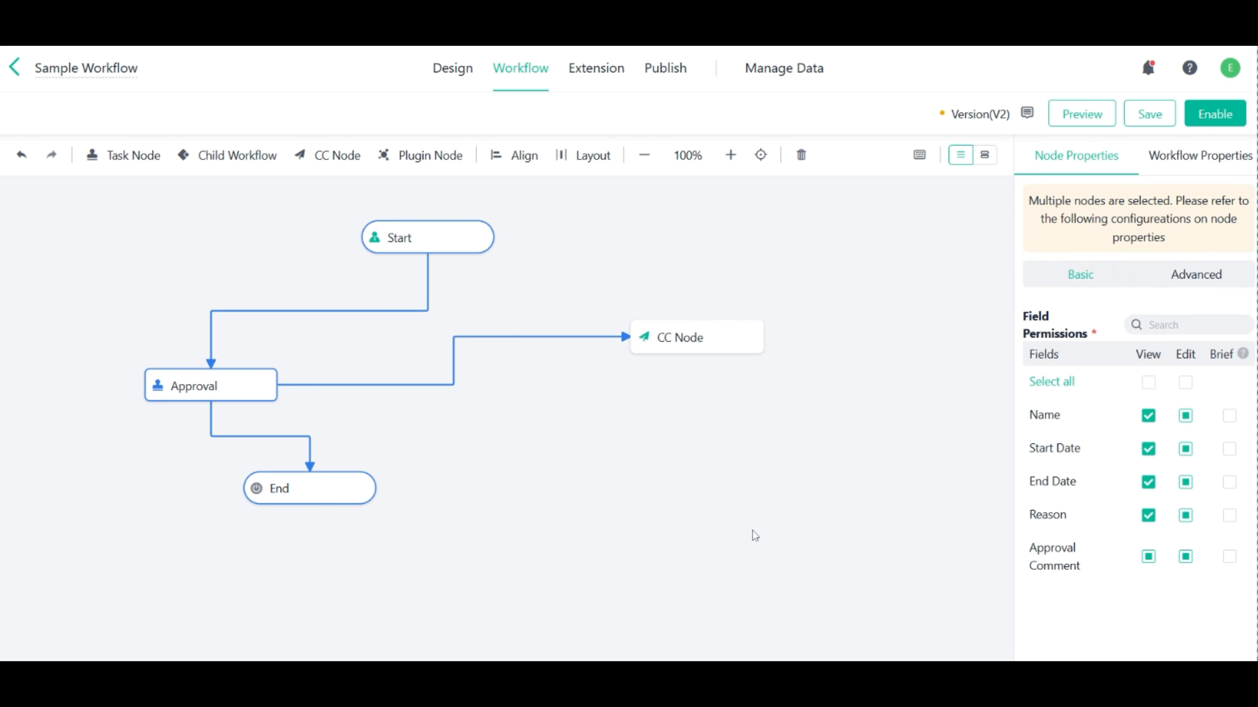
pyautogui.click(499, 195)
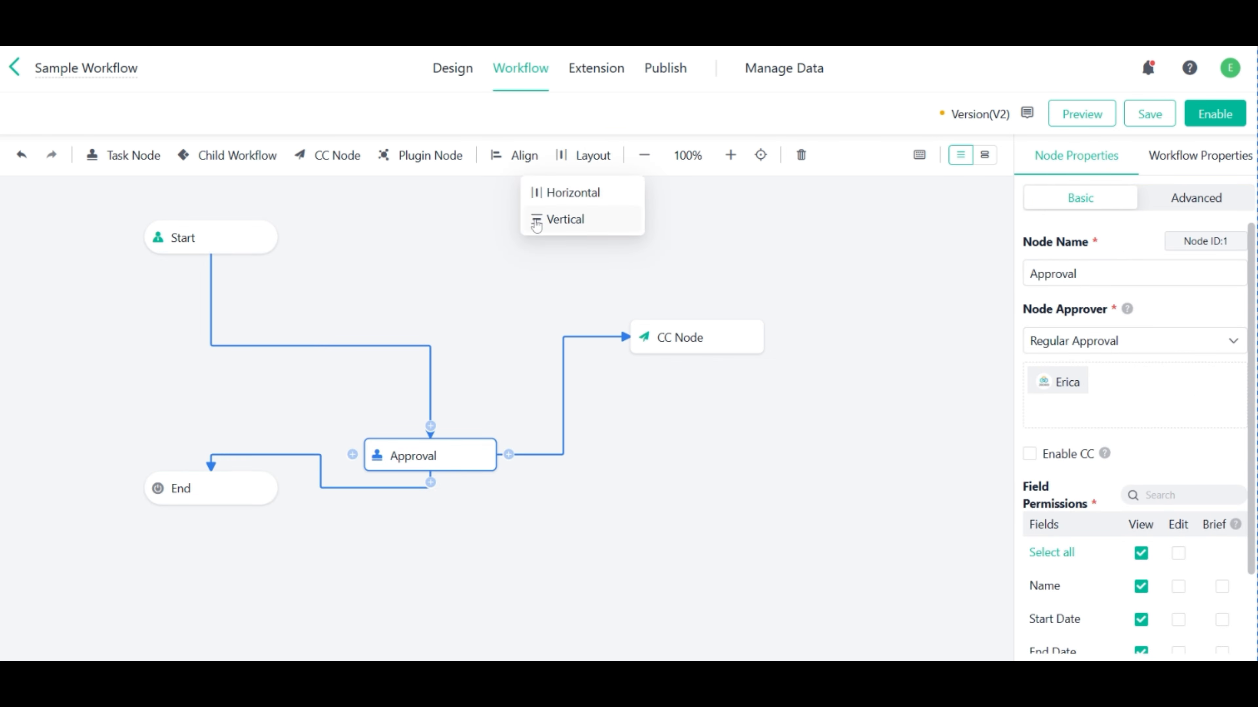
# Step: Distribute the Start, Approval, End and CC Node horizontally with even spacing, and clear the selection
pyautogui.click(585, 191)
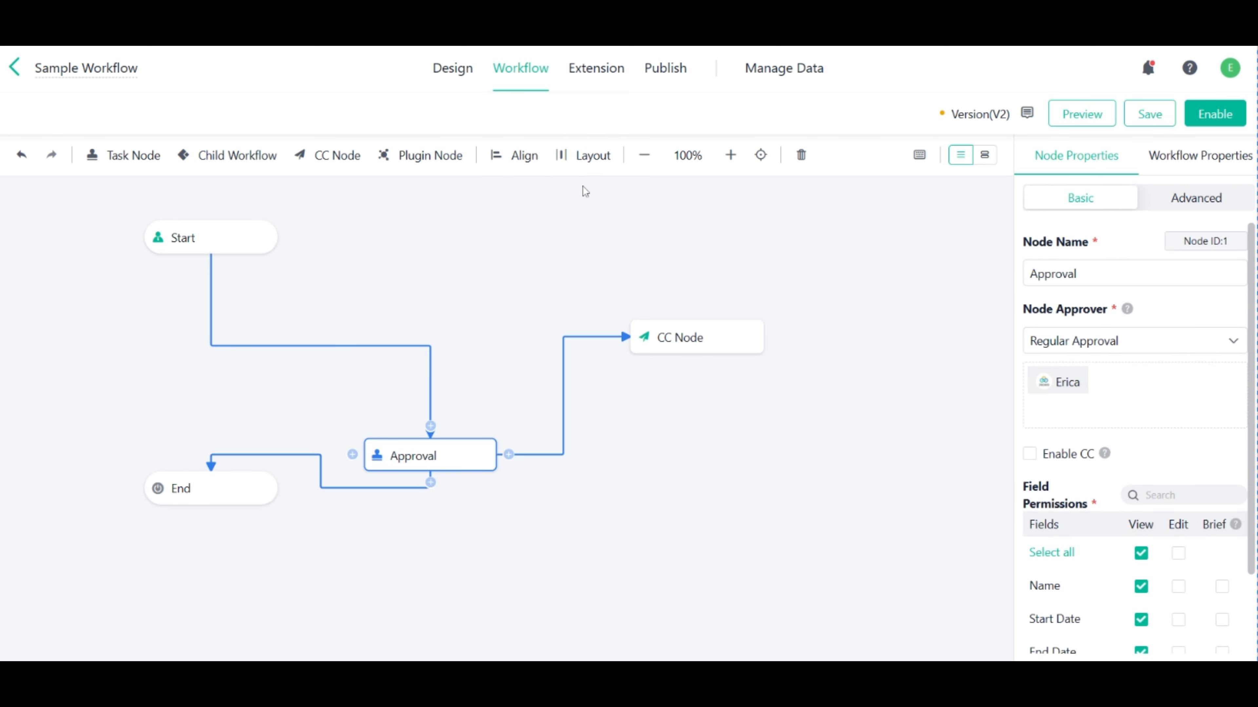
pyautogui.click(591, 171)
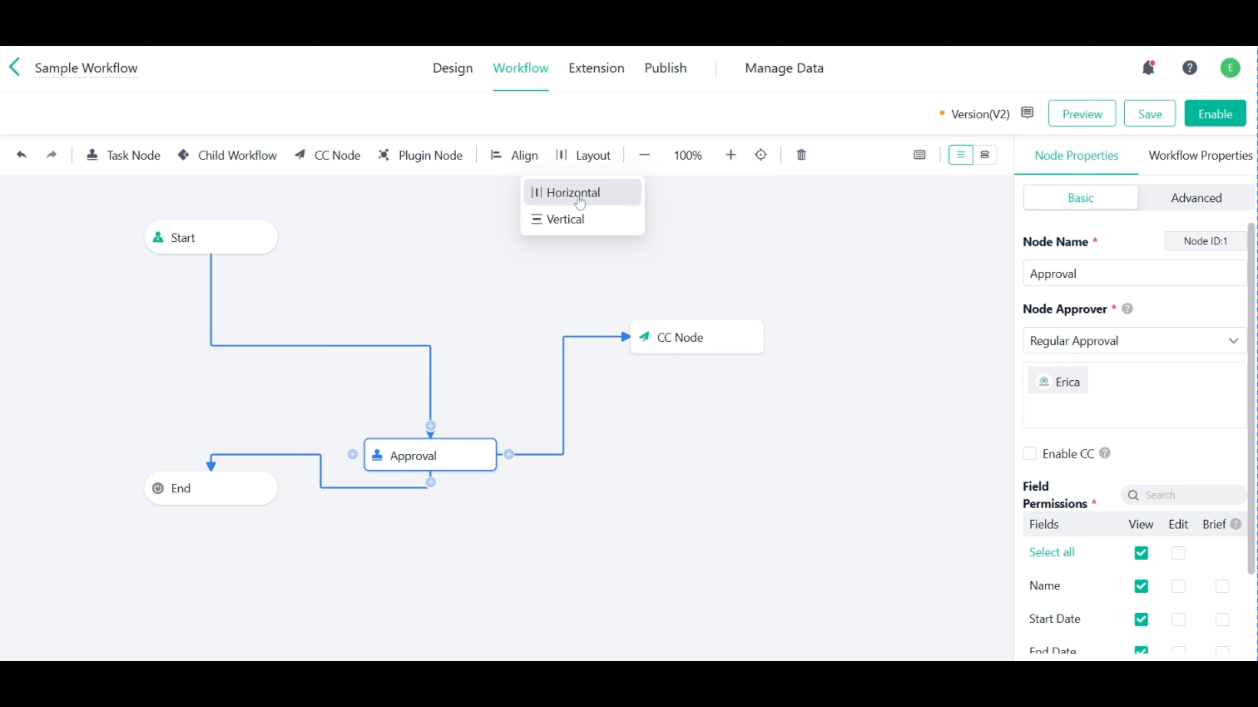
pyautogui.moveTo(87, 197); pyautogui.dragTo(787, 514)
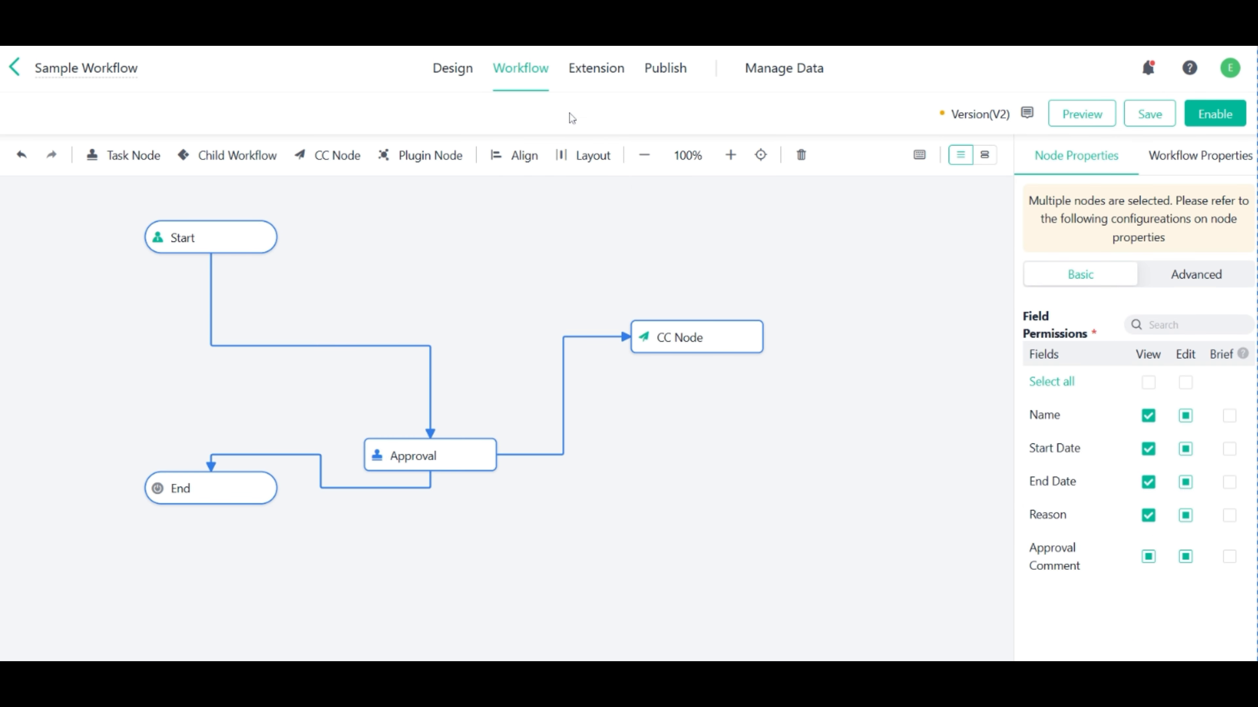
pyautogui.click(575, 155)
pyautogui.click(578, 194)
pyautogui.click(552, 242)
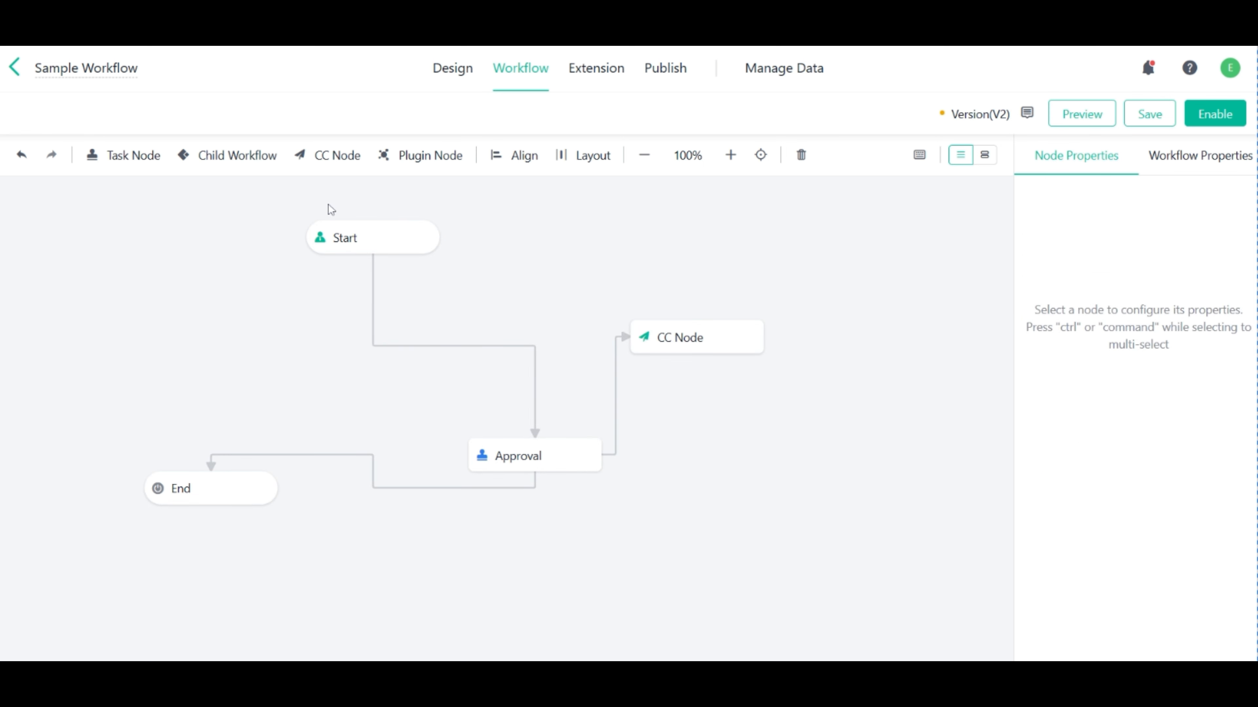
# Step: Distribute the Start, CC Node and Approval nodes vertically with even spacing, and clear the selection
pyautogui.moveTo(248, 183); pyautogui.dragTo(845, 516)
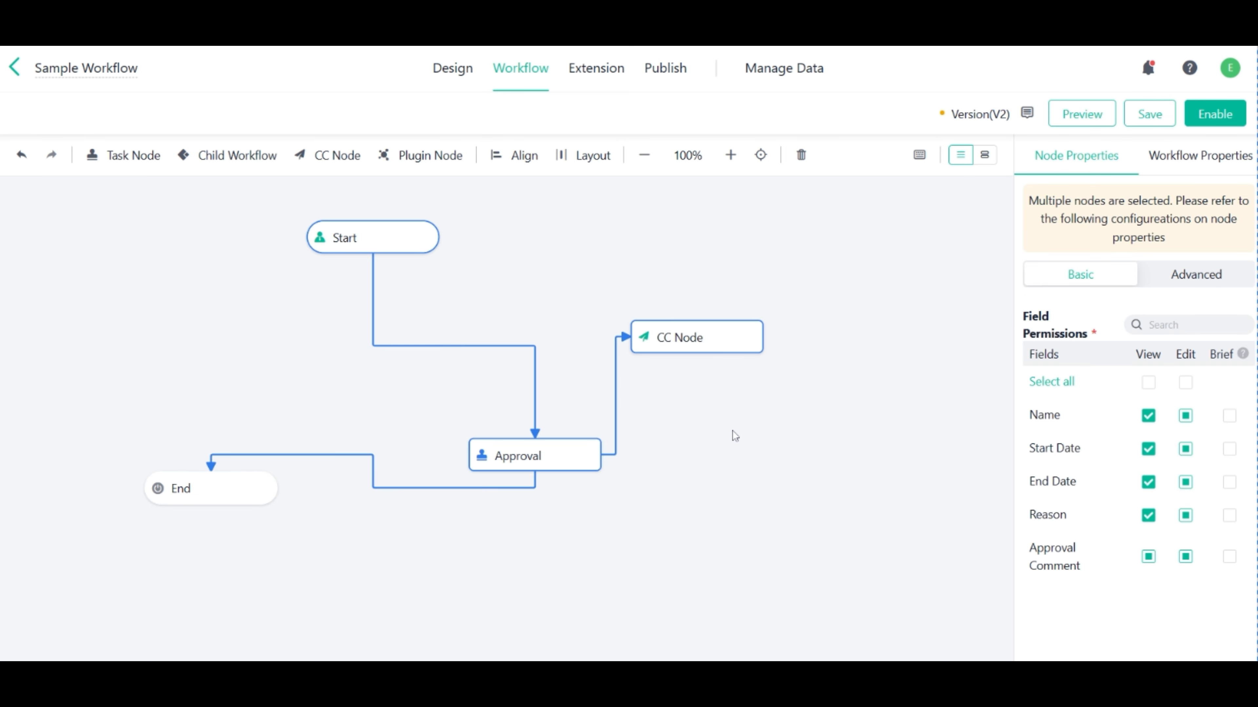
pyautogui.click(576, 154)
pyautogui.click(574, 220)
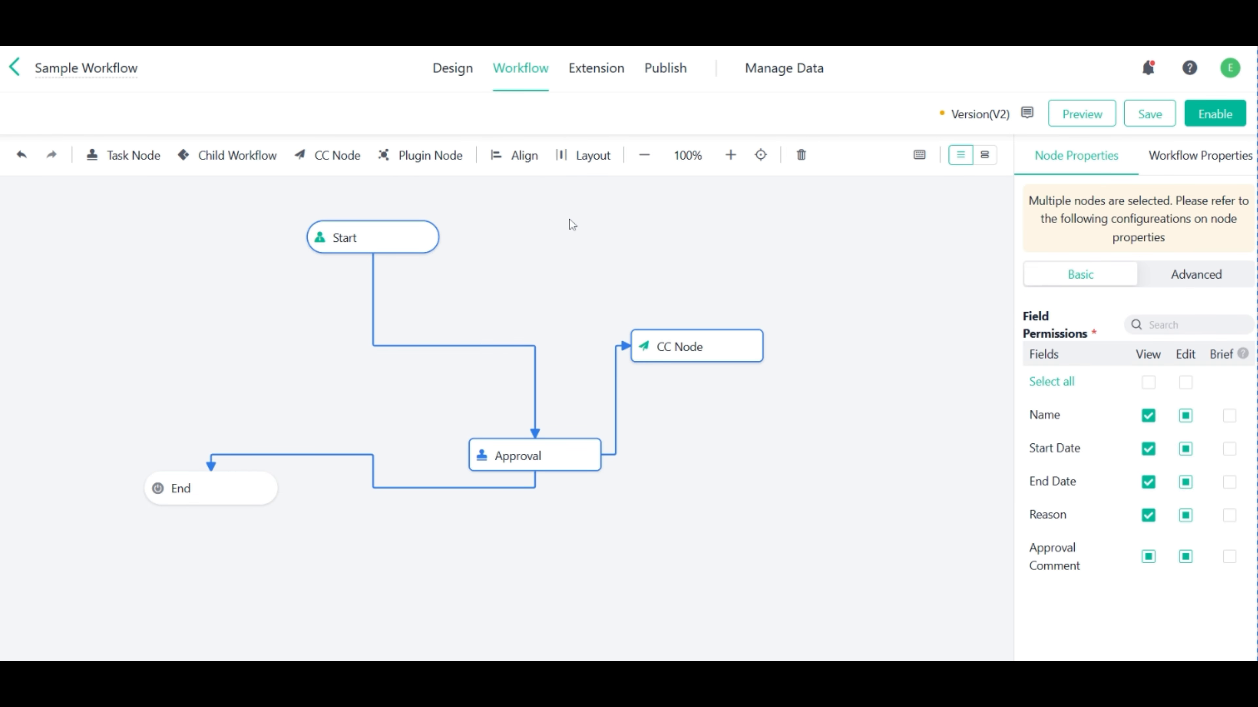
pyautogui.click(731, 248)
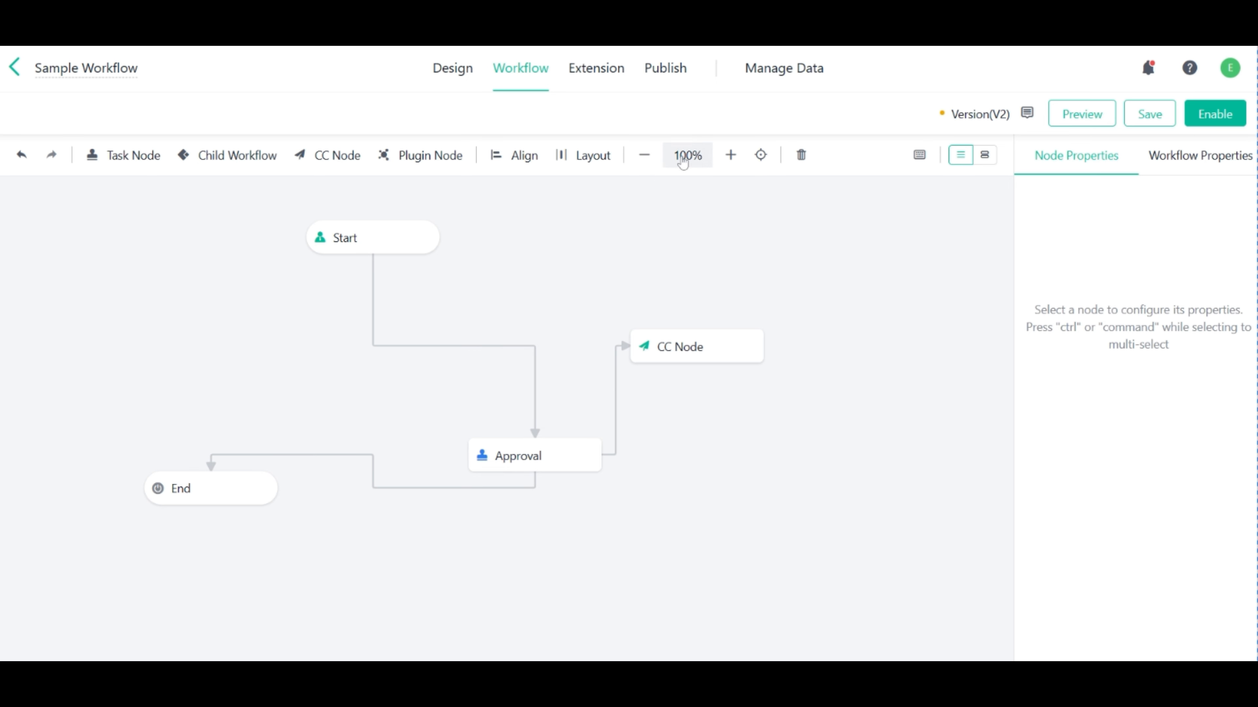
# Step: Fit the whole workflow to the canvas and view it in the Navigator overview
pyautogui.click(695, 163)
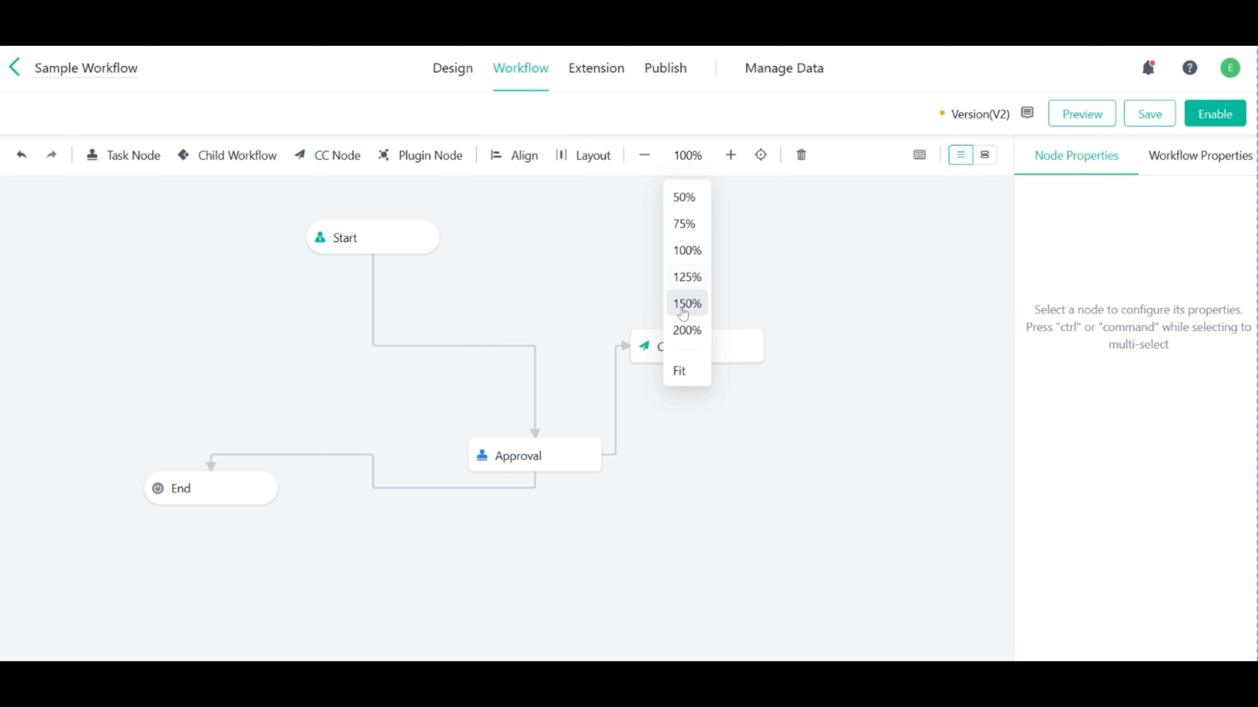
pyautogui.click(681, 370)
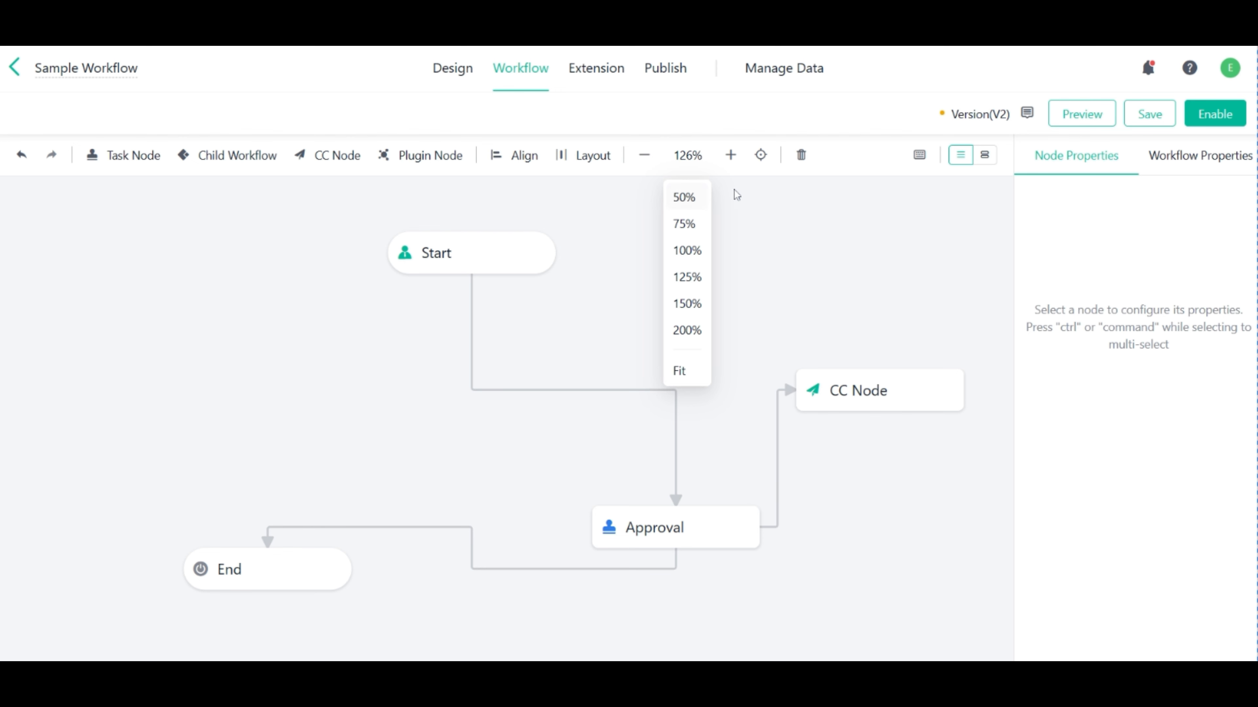
pyautogui.click(761, 156)
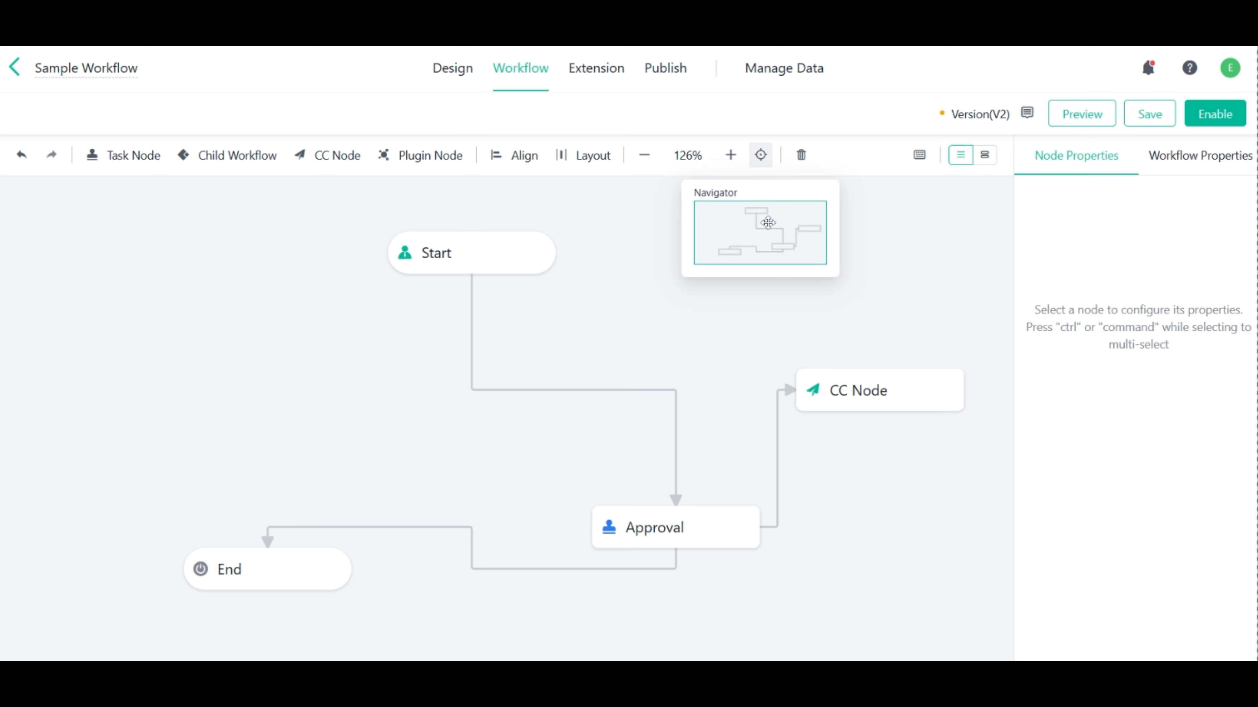
# Step: Review the list of canvas keyboard shortcuts and the available node display modes, including Detailed View
pyautogui.click(918, 157)
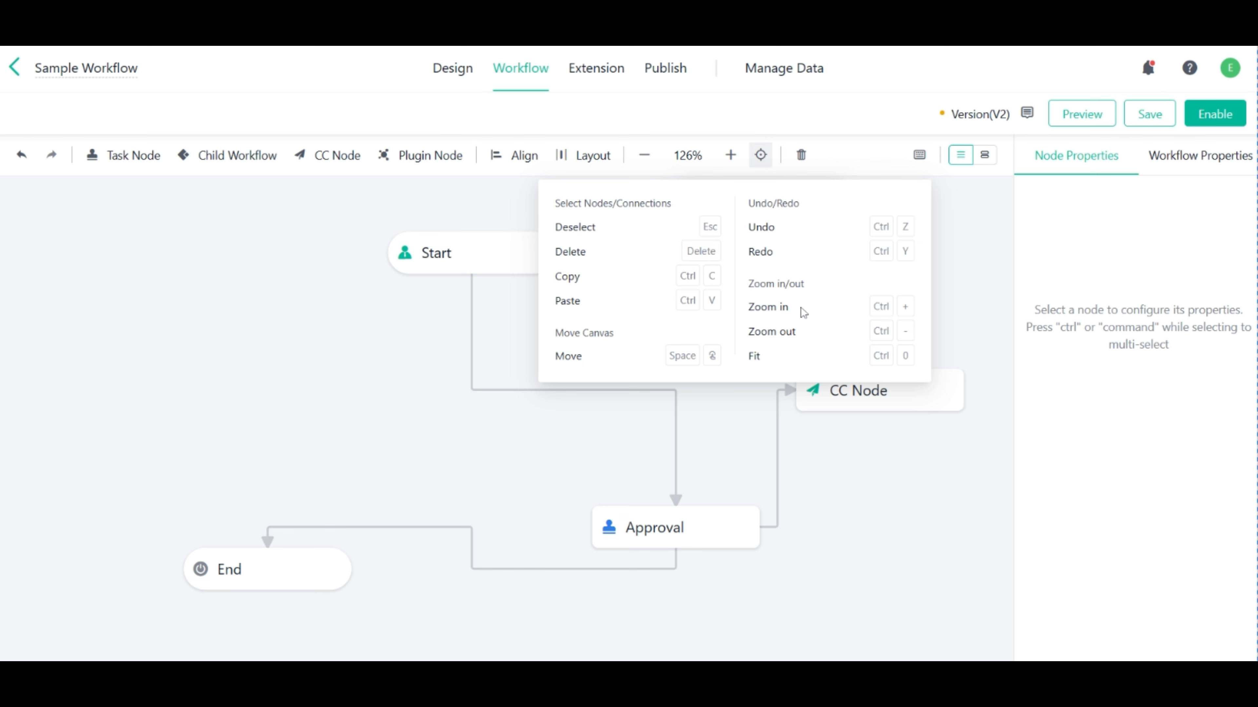
pyautogui.click(963, 157)
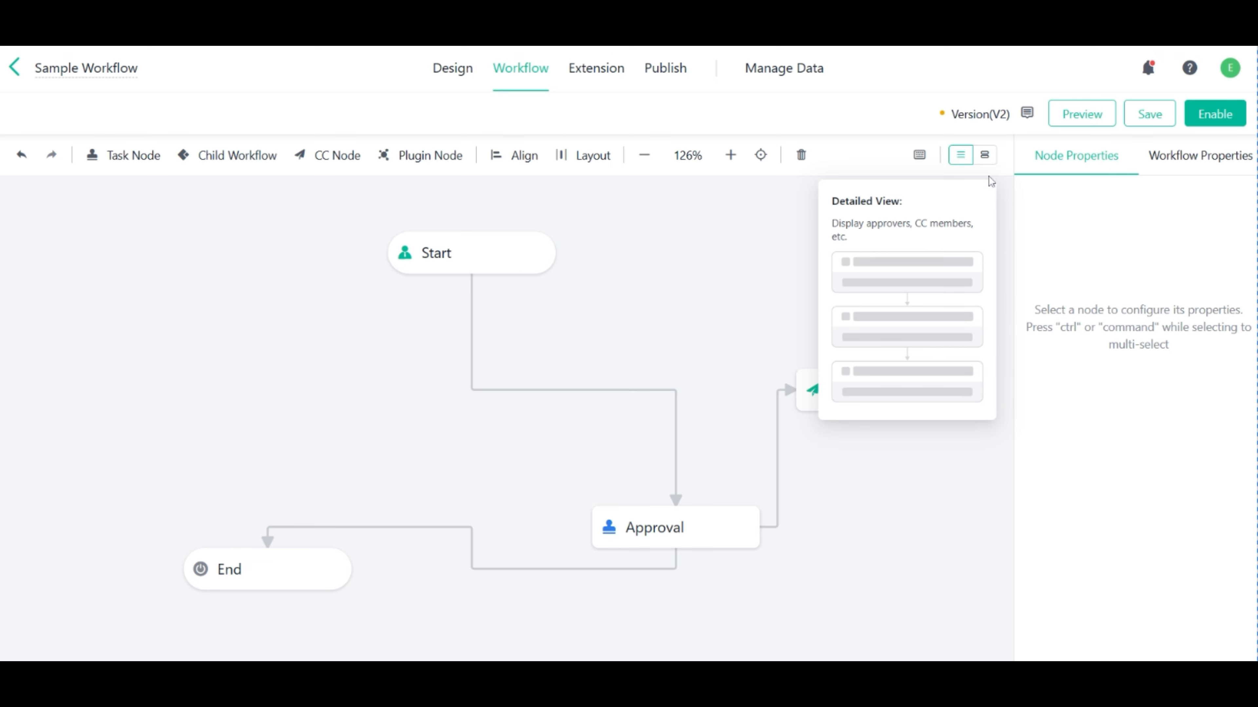
pyautogui.click(984, 155)
pyautogui.click(777, 277)
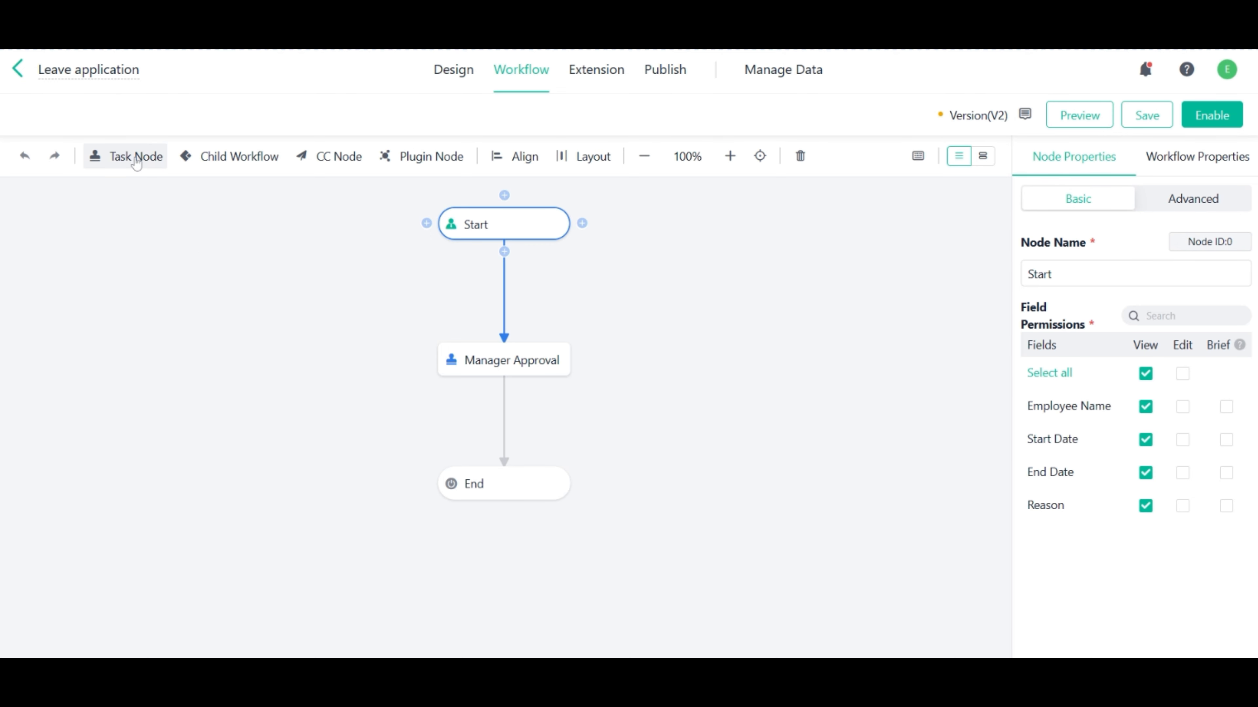
# Step: Place an unconnected Task Node and Child Workflow beside the main flow of the Leave application workflow
pyautogui.moveTo(136, 162); pyautogui.dragTo(160, 321)
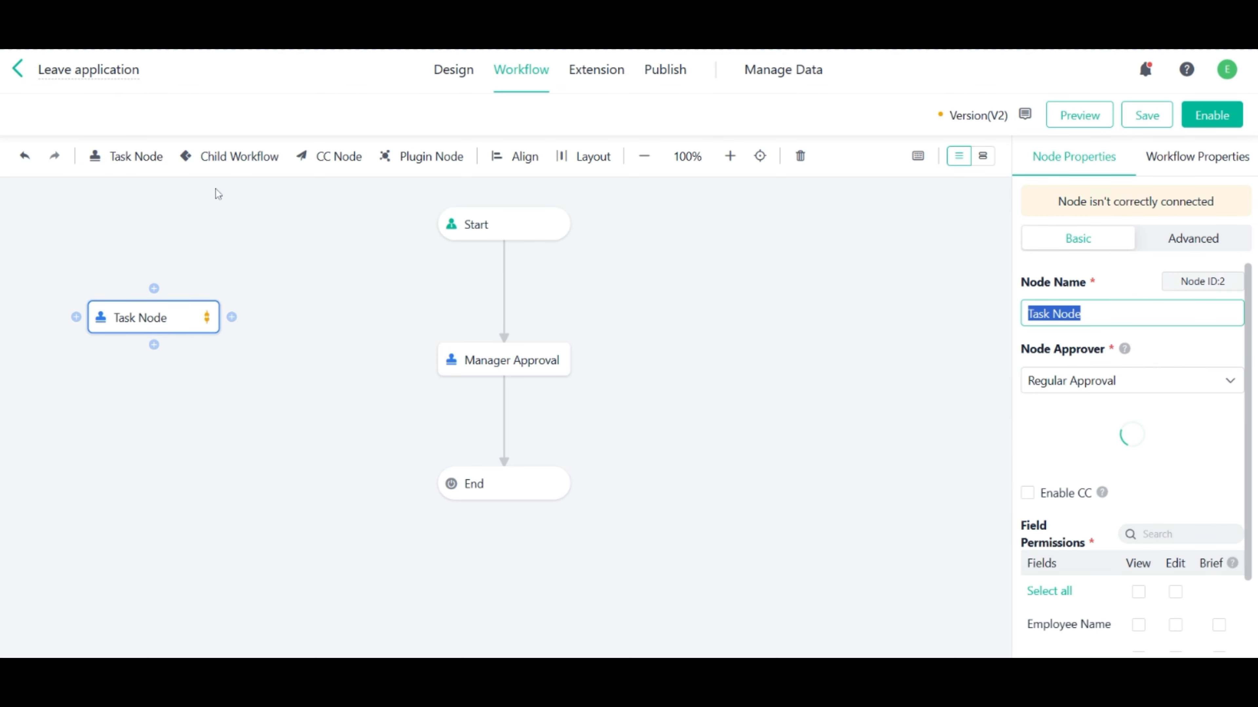
pyautogui.moveTo(233, 156); pyautogui.dragTo(262, 370)
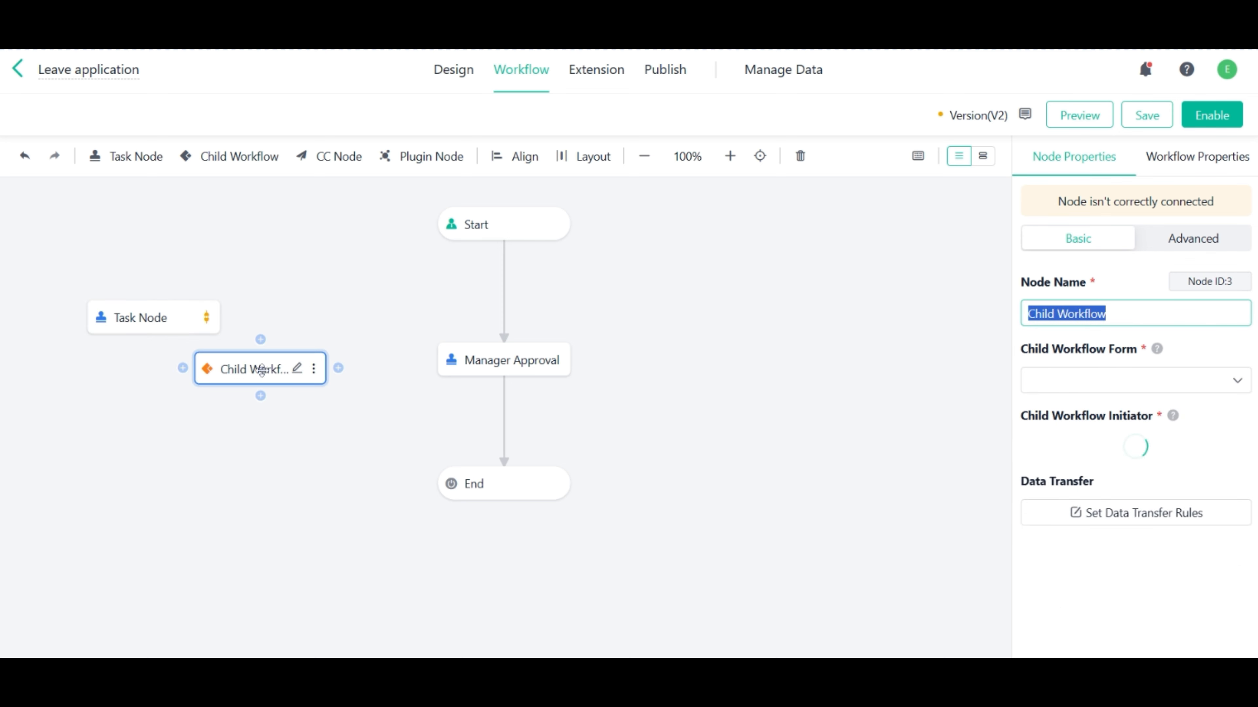
# Step: Add a connected Task Node directly beside Manager Approval, and a connected Child Workflow below the End node
pyautogui.click(515, 360)
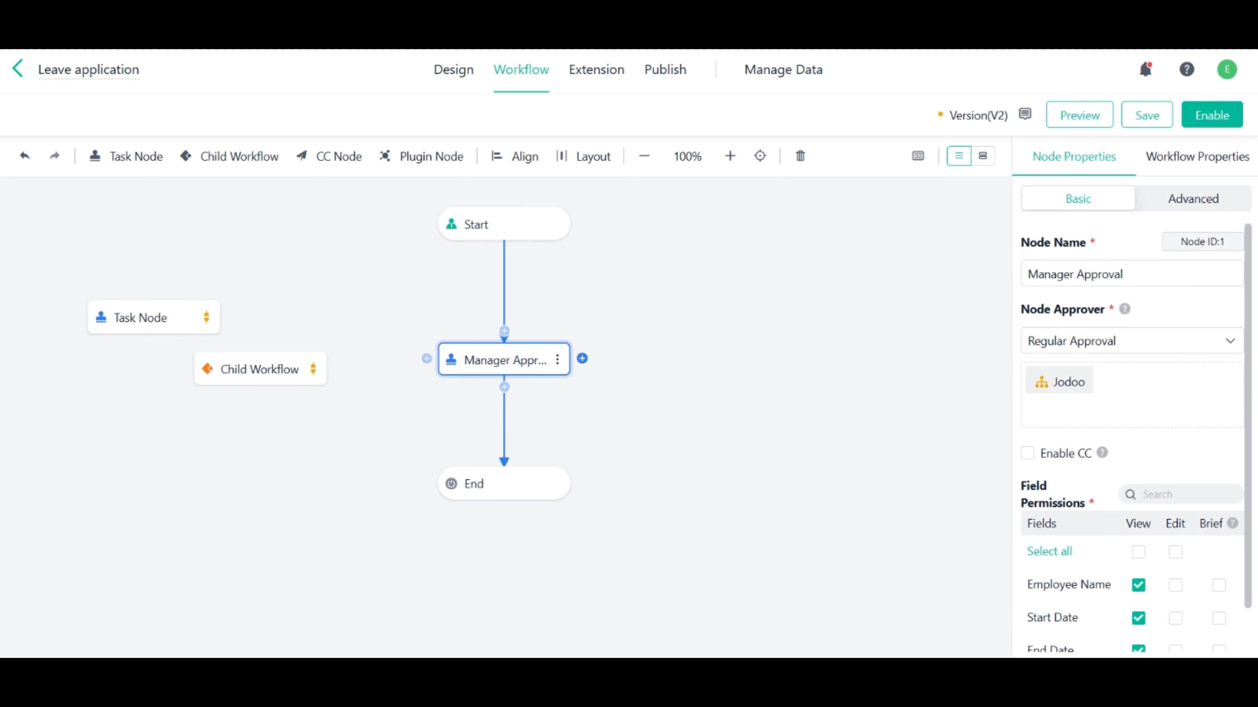
pyautogui.click(582, 358)
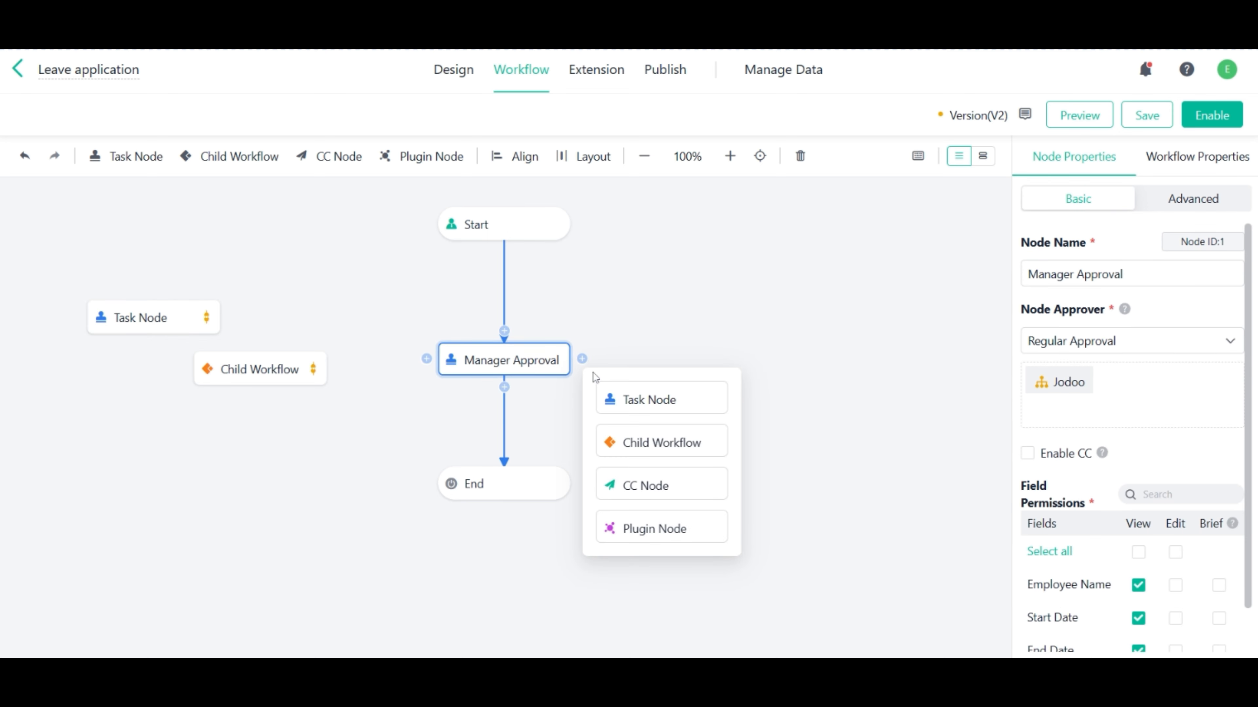
pyautogui.click(626, 404)
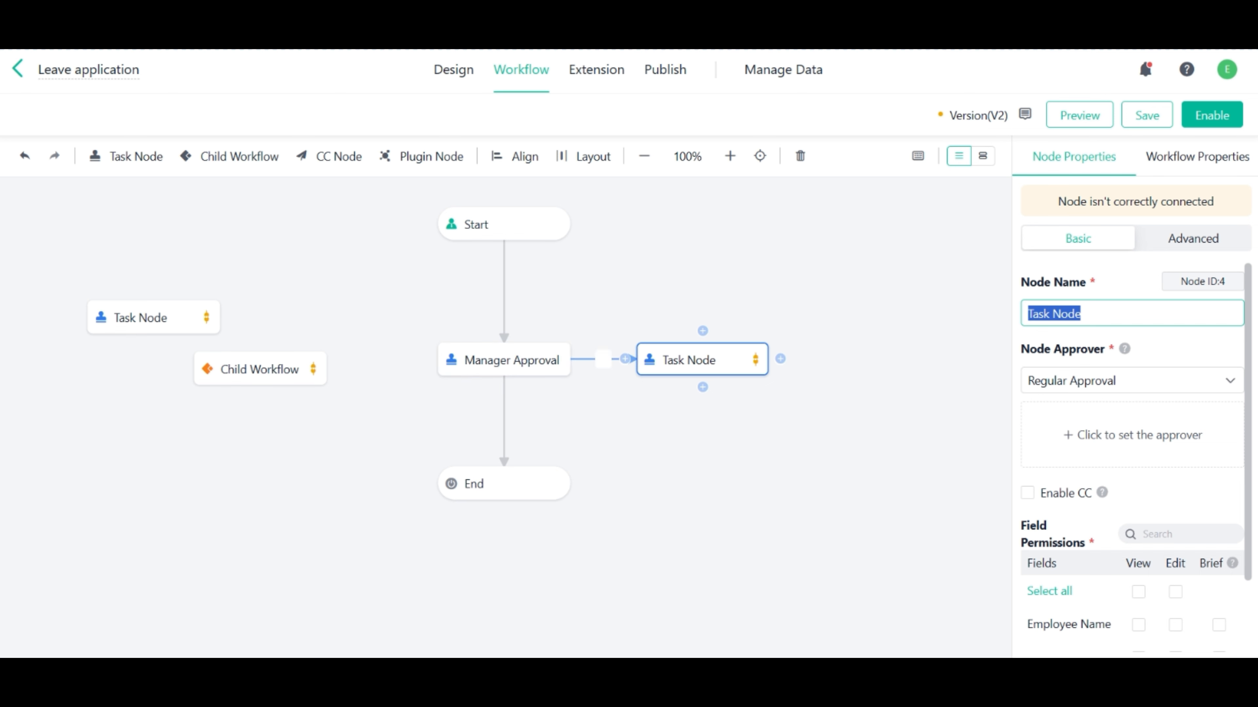
pyautogui.click(703, 387)
pyautogui.click(663, 441)
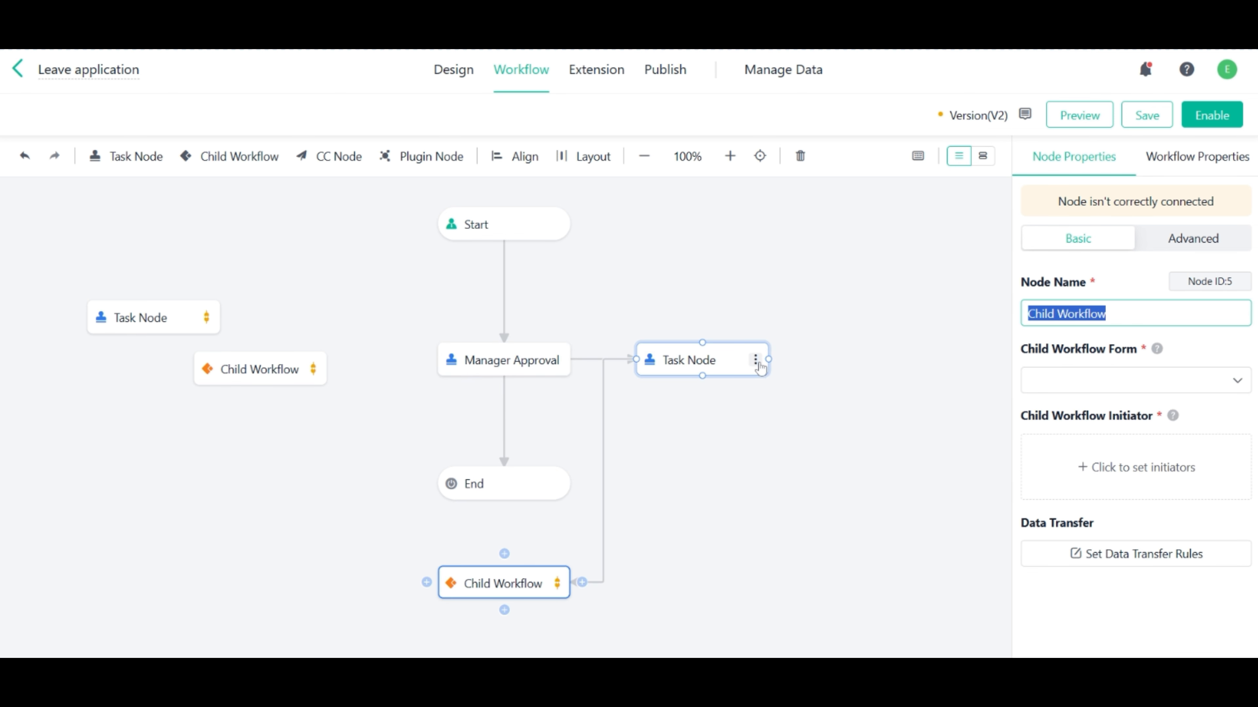
# Step: Clone the Task Node connected to Manager Approval and delete the copy
pyautogui.click(755, 362)
pyautogui.click(755, 392)
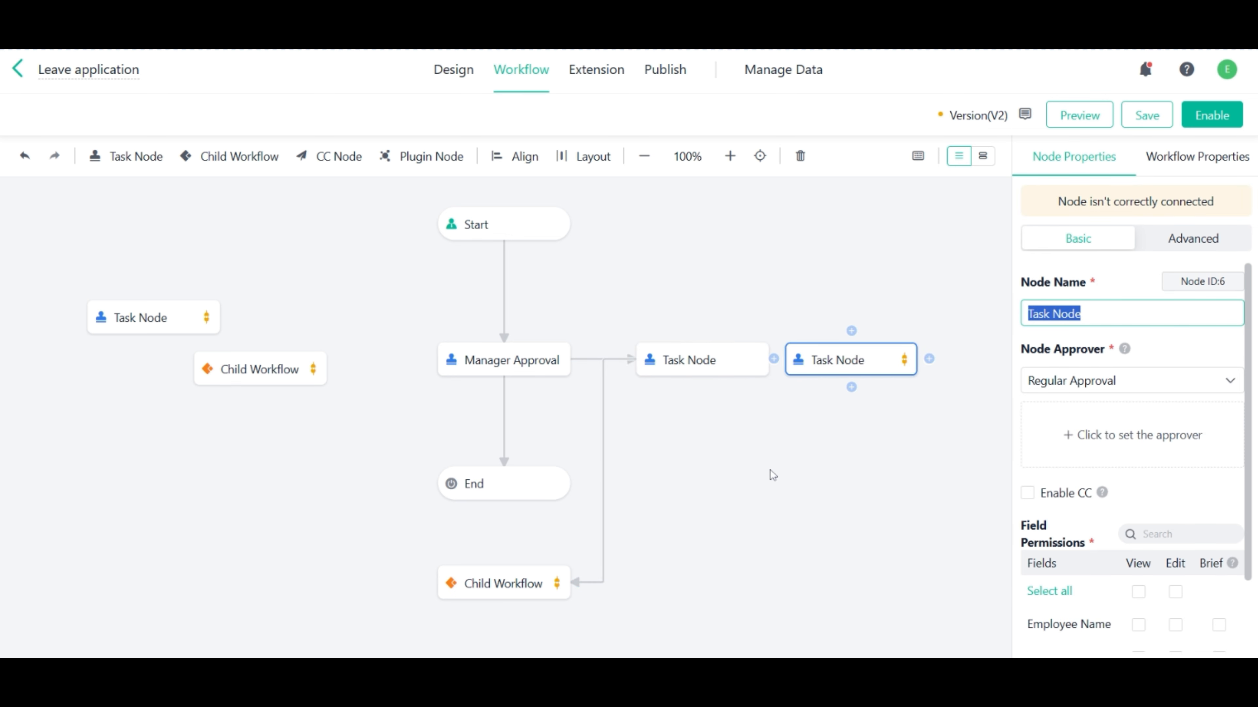
pyautogui.click(904, 359)
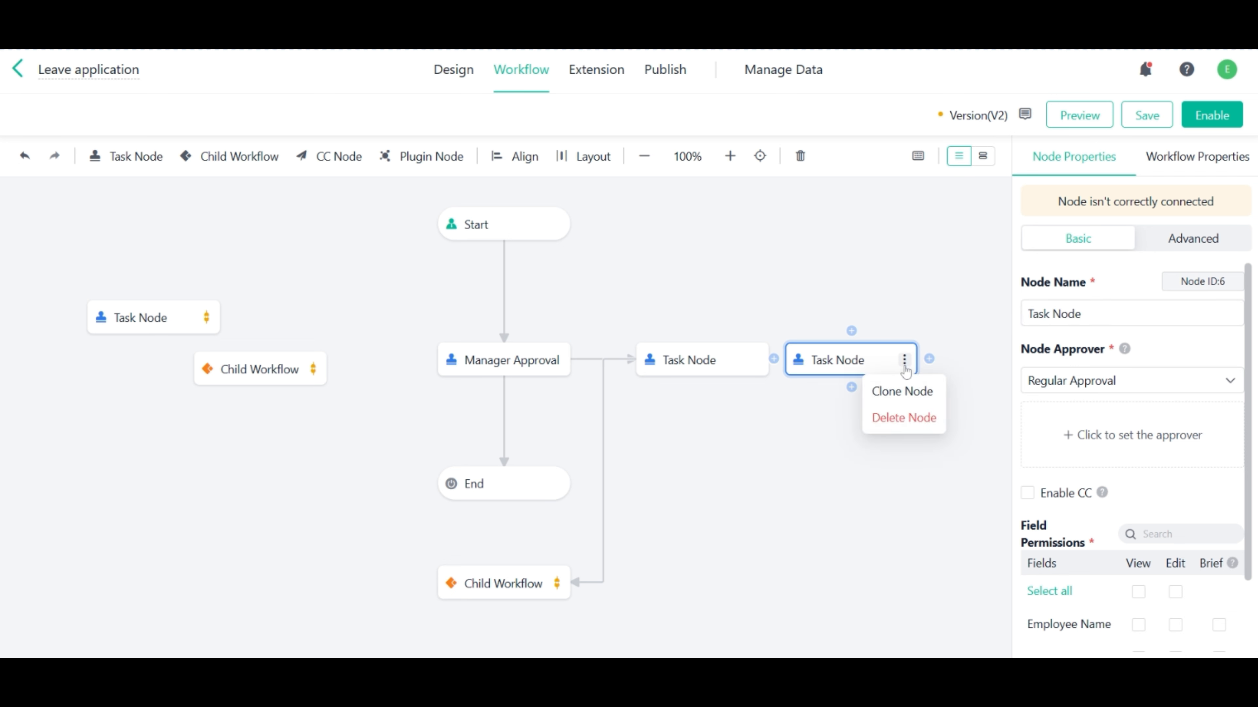
pyautogui.click(899, 429)
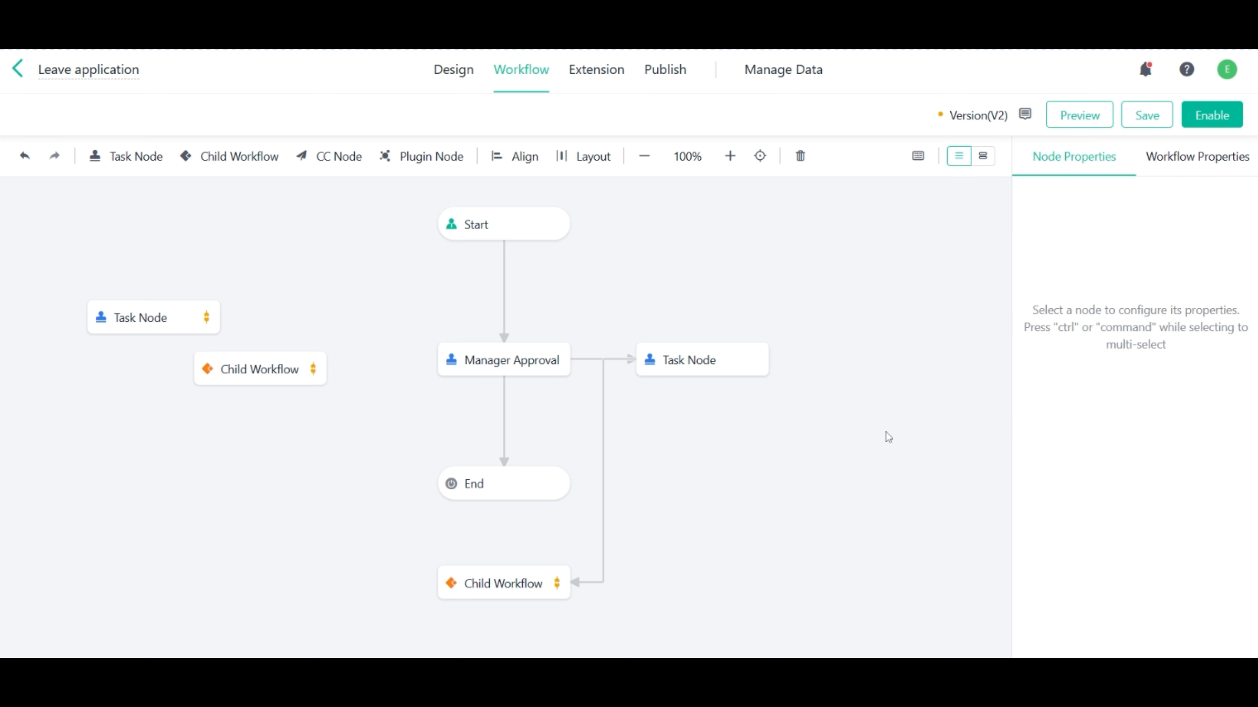
# Step: Rename the Task Node connected to Manager Approval as Task A
pyautogui.click(727, 369)
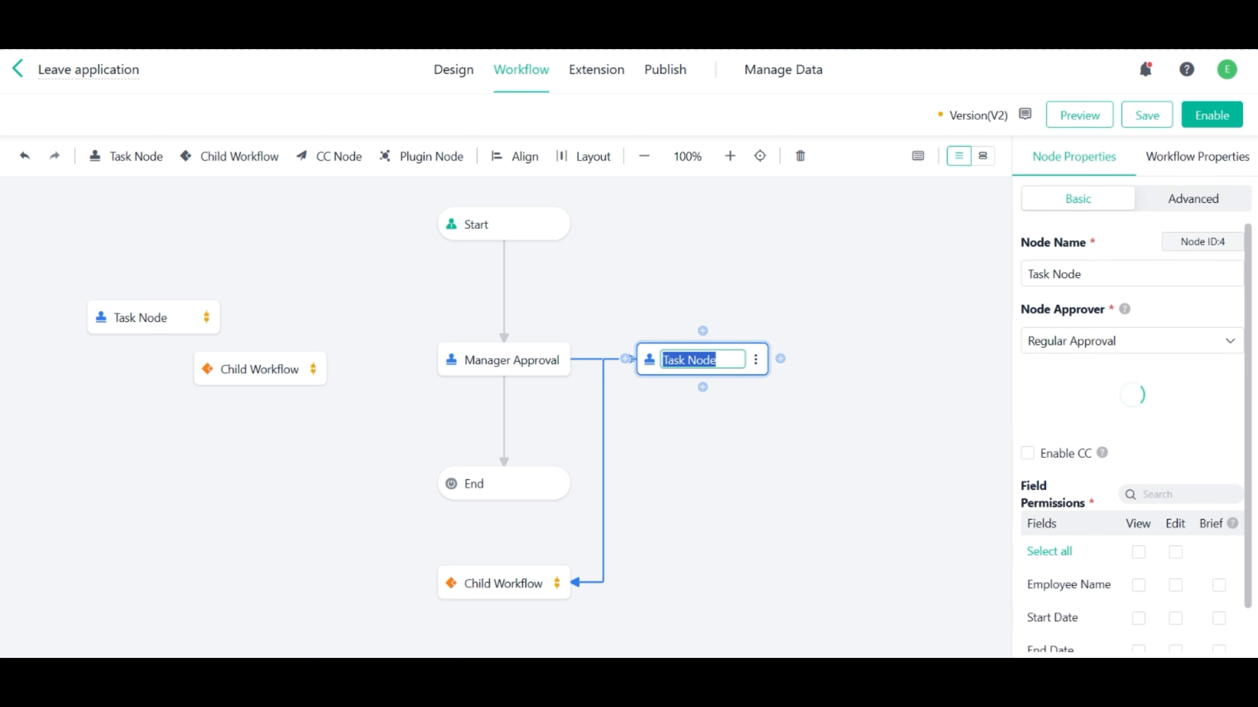
pyautogui.press('BackSpace')
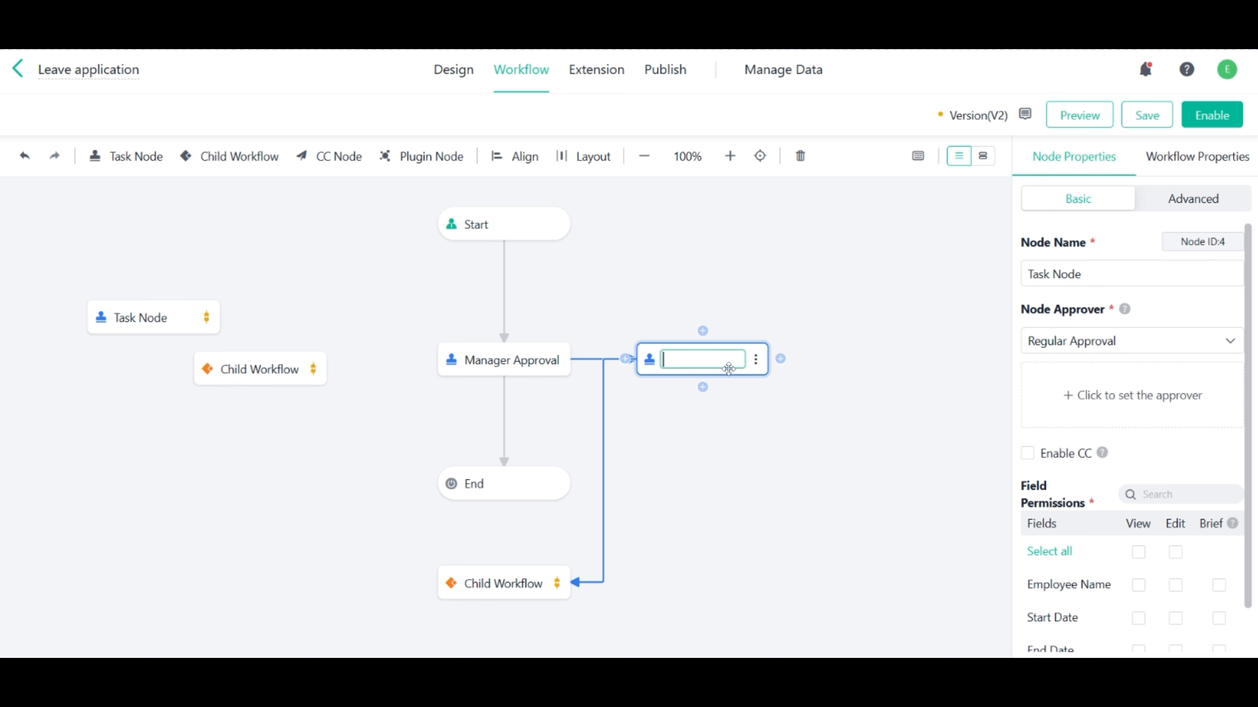
pyautogui.write('Task A')
pyautogui.press('Return')
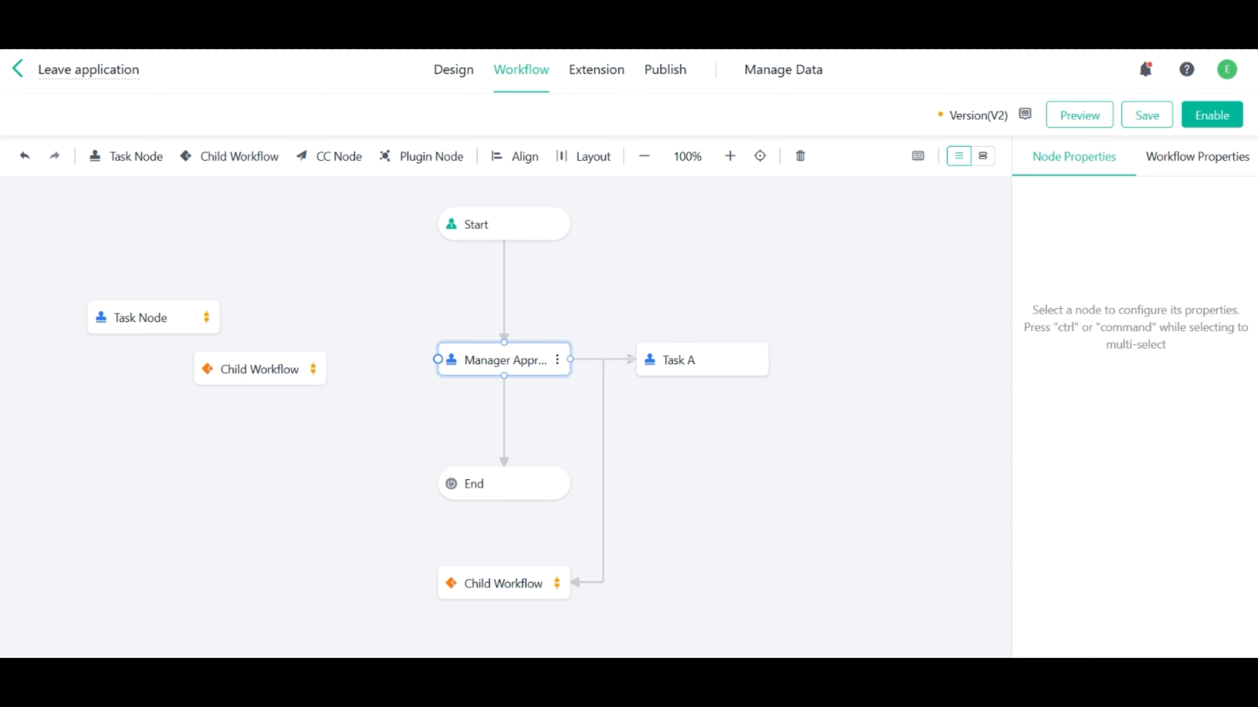
# Step: Connect Manager Approval to the unconnected Child Workflow, and the Start node to the unconnected Task Node
pyautogui.click(438, 360)
pyautogui.moveTo(427, 359); pyautogui.dragTo(329, 369)
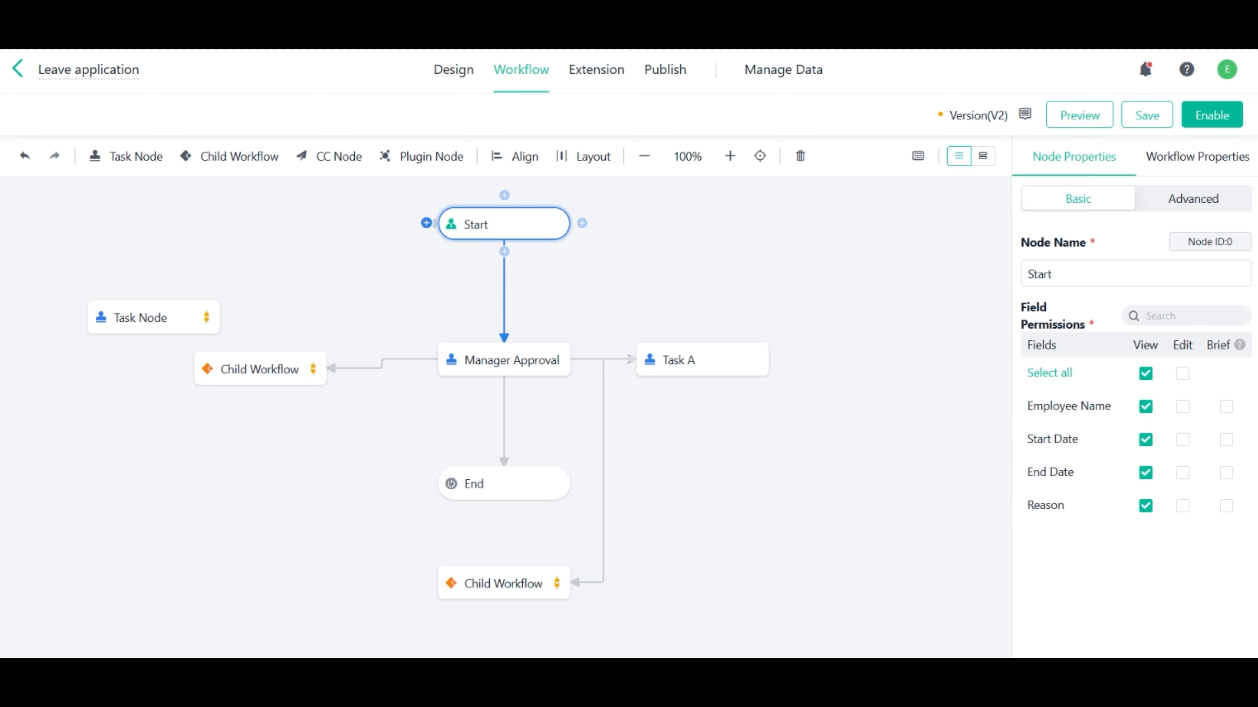
pyautogui.moveTo(426, 223); pyautogui.dragTo(154, 317)
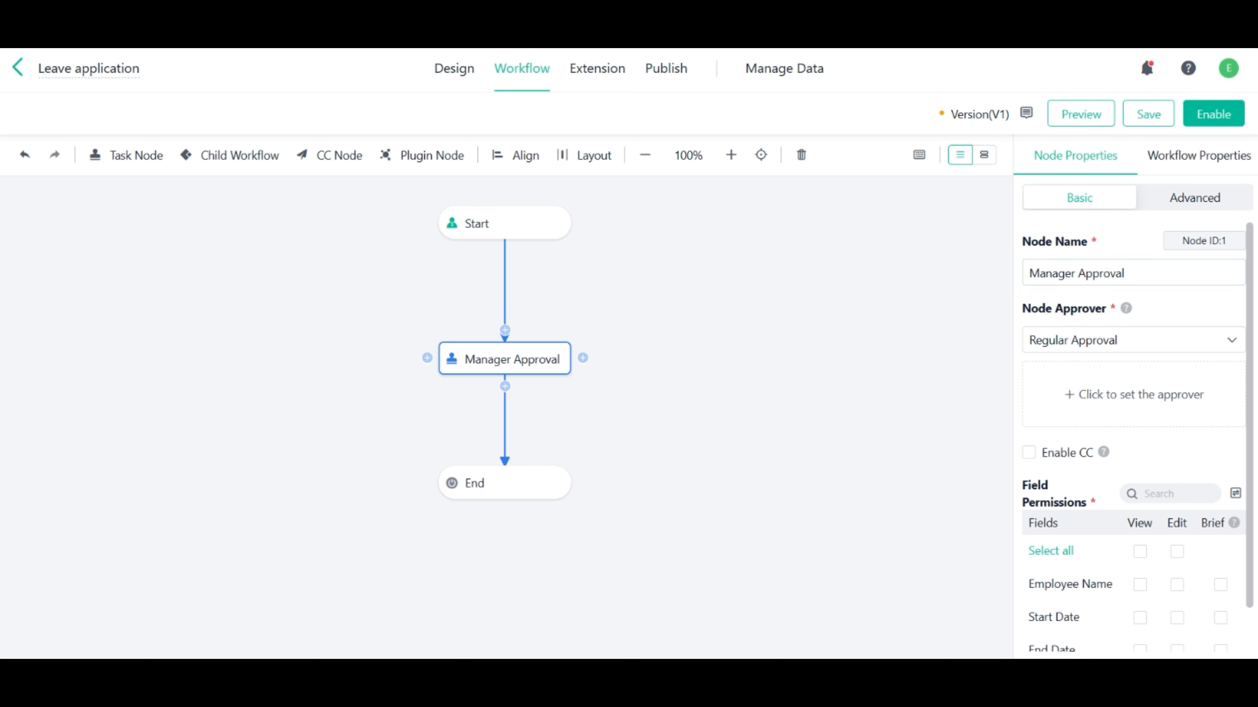
# Step: Open the Manager Approval node's name for editing
pyautogui.moveTo(1029, 274); pyautogui.dragTo(1126, 273)
pyautogui.click(1125, 273)
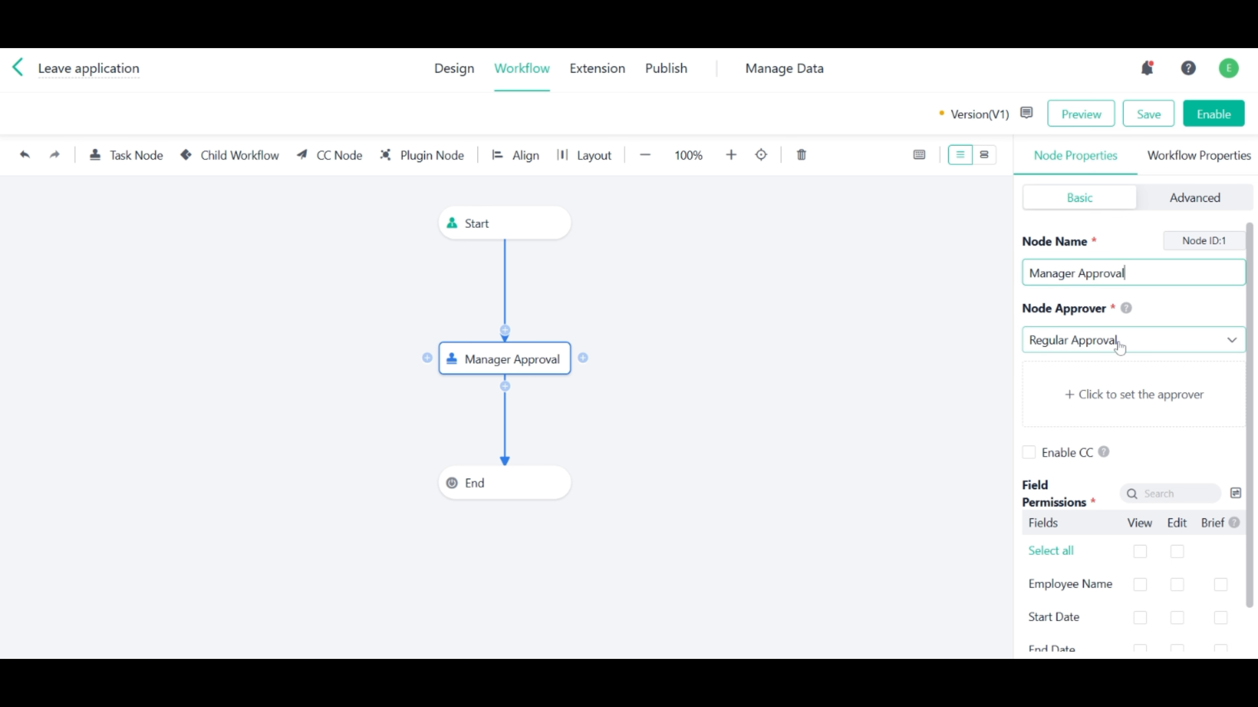
# Step: Try Sequential Approval as the approver type of Manager Approval and return it to Regular Approval
pyautogui.click(1119, 344)
pyautogui.click(1067, 399)
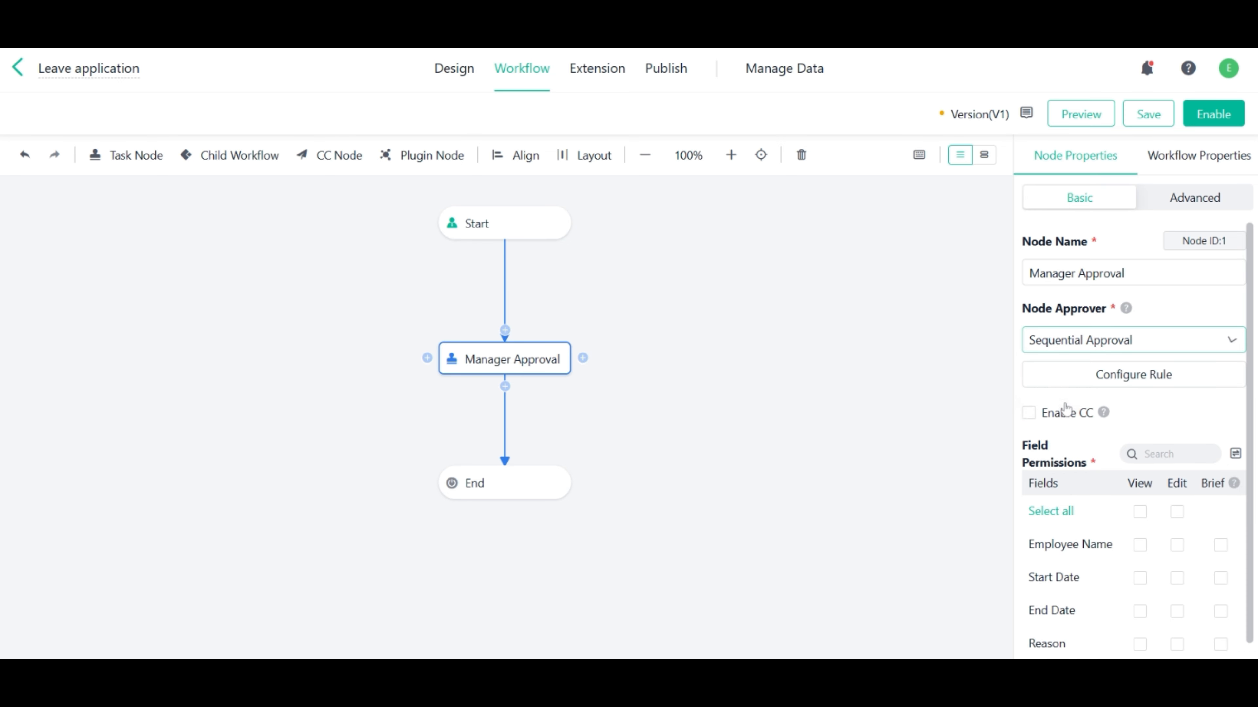
pyautogui.click(1092, 350)
pyautogui.click(1079, 372)
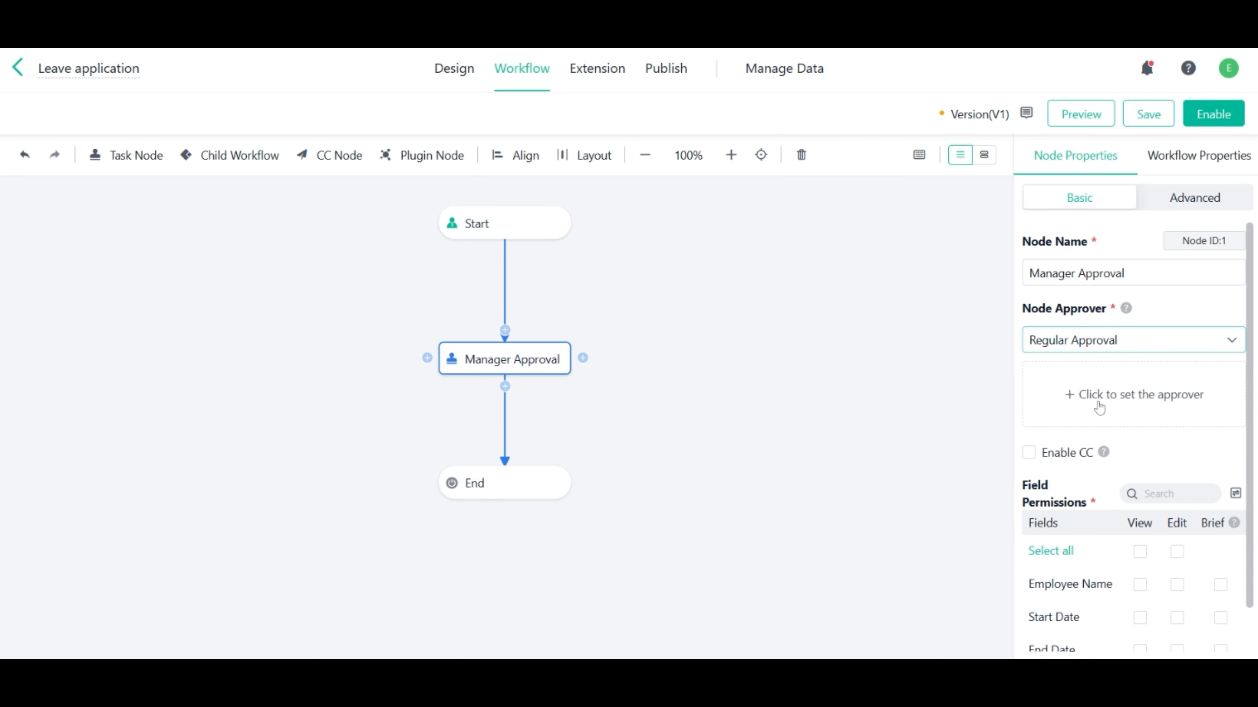
# Step: Assign the Jodoo department as the approver of the Manager Approval node
pyautogui.click(1106, 396)
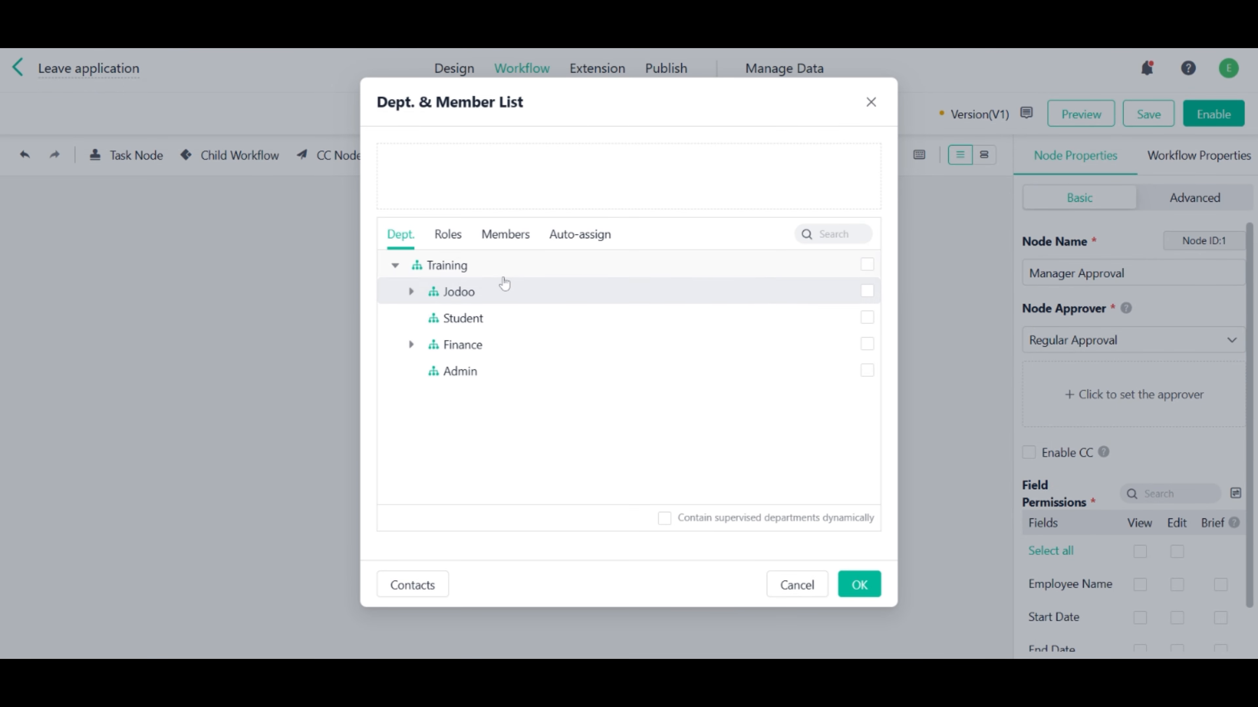
pyautogui.click(498, 292)
pyautogui.click(859, 585)
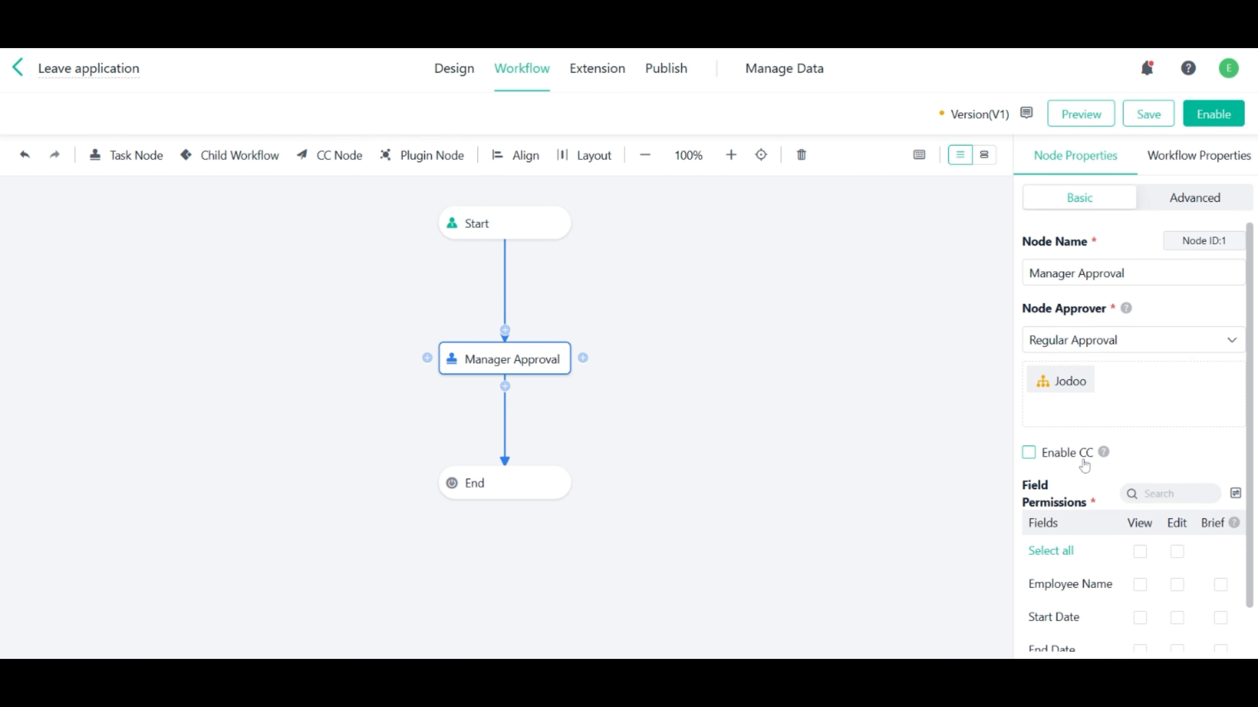
# Step: Grant the Manager Approval node View permission for the Employee Name, Start Date and End Date fields
pyautogui.scroll(-1, 1084, 465)
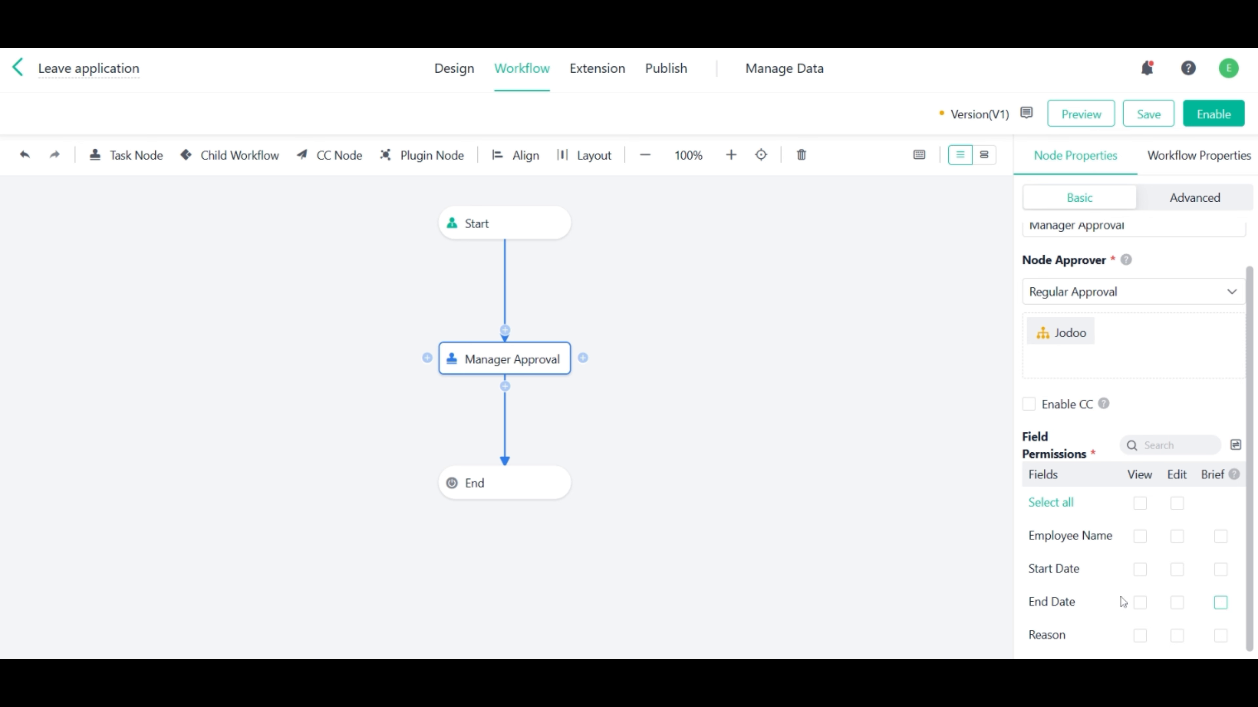
pyautogui.click(1141, 539)
pyautogui.click(1140, 570)
pyautogui.click(1141, 602)
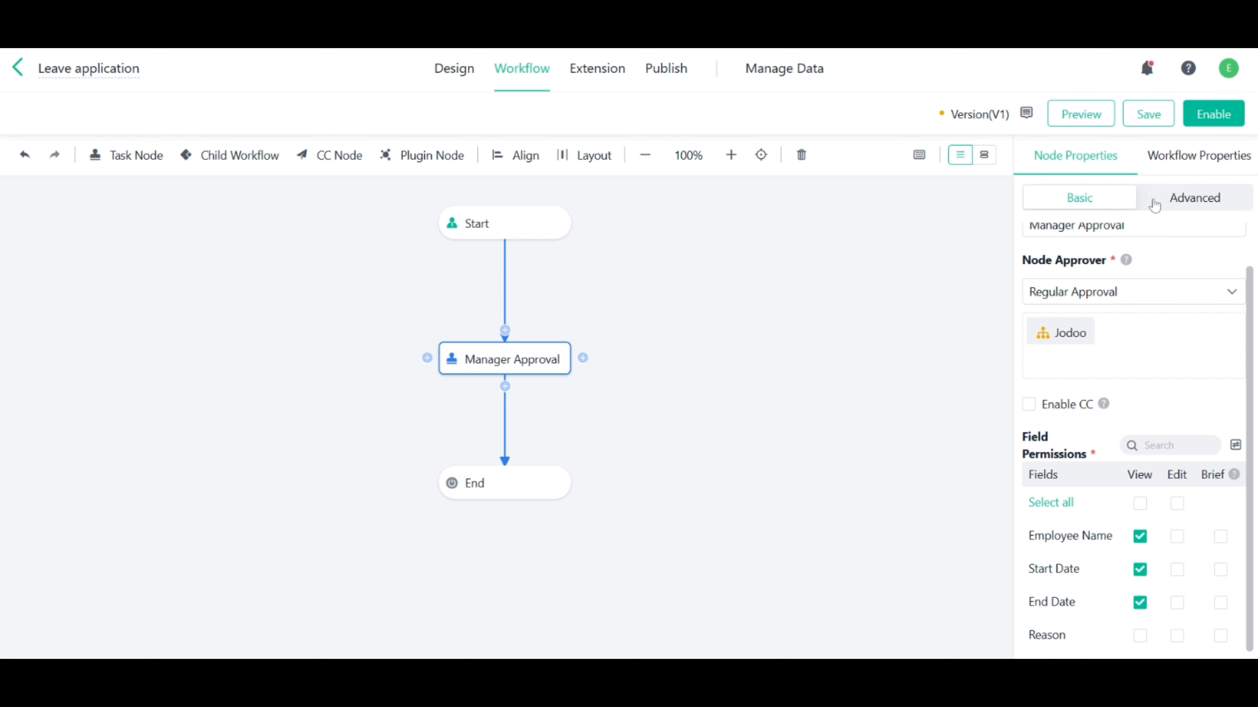
# Step: Open the advanced properties of Manager Approval and examine its approval comment and node action options
pyautogui.click(1184, 197)
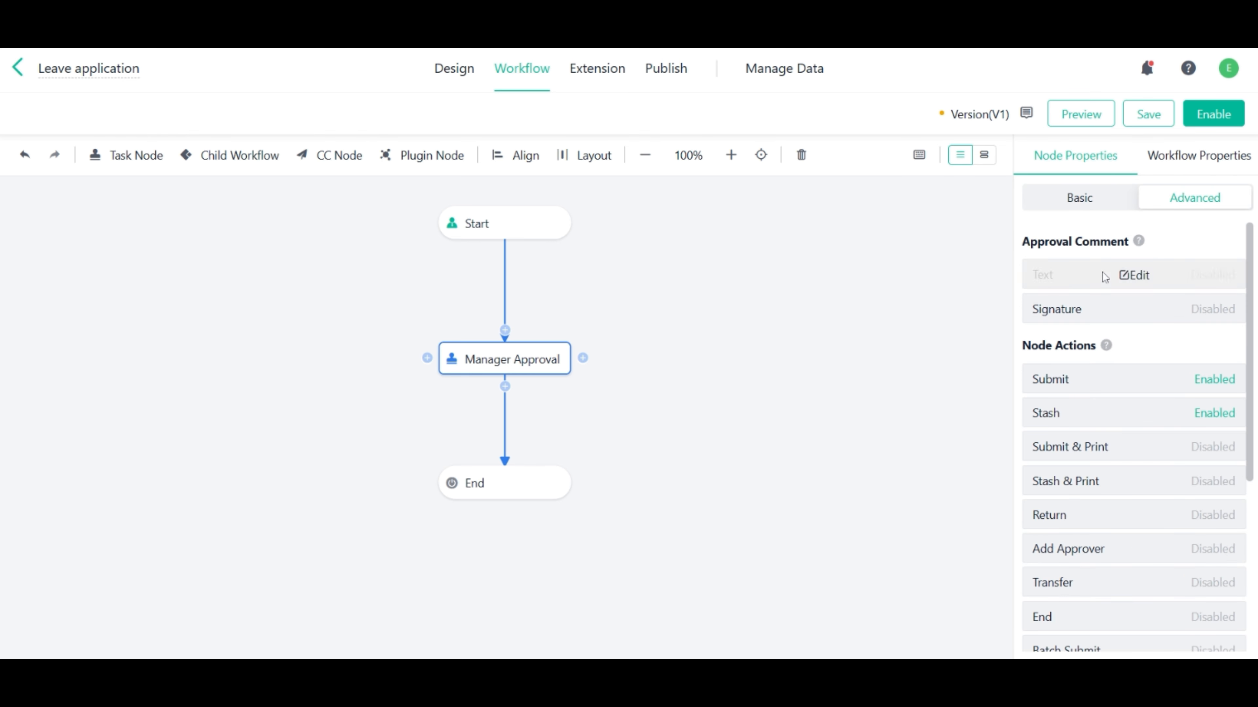
pyautogui.moveTo(1068, 325)
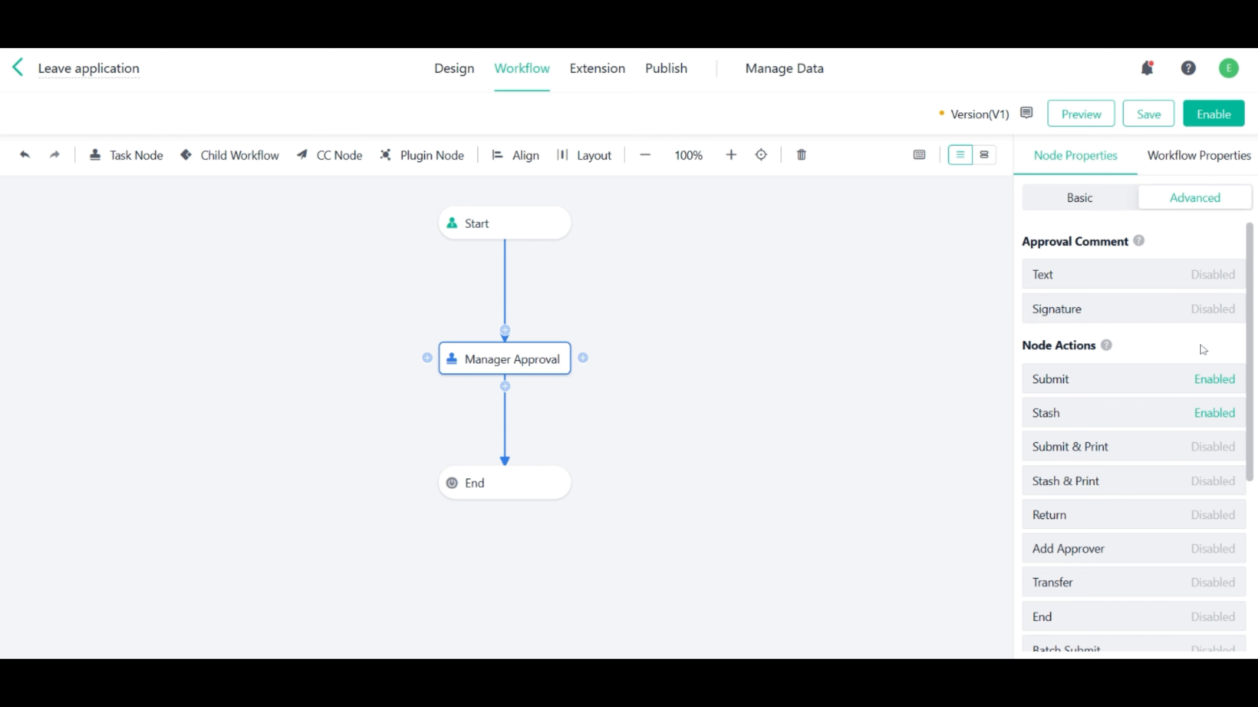
pyautogui.scroll(-1, 1144, 358)
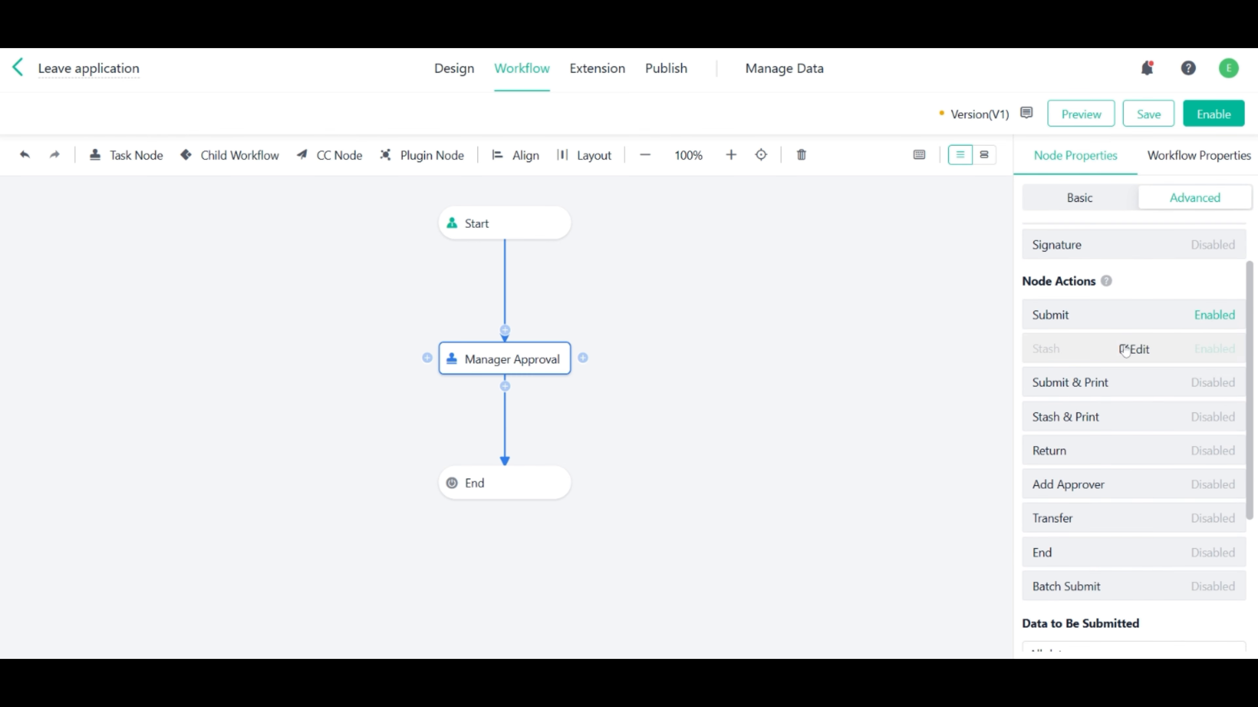
pyautogui.moveTo(1105, 354)
pyautogui.moveTo(1081, 452)
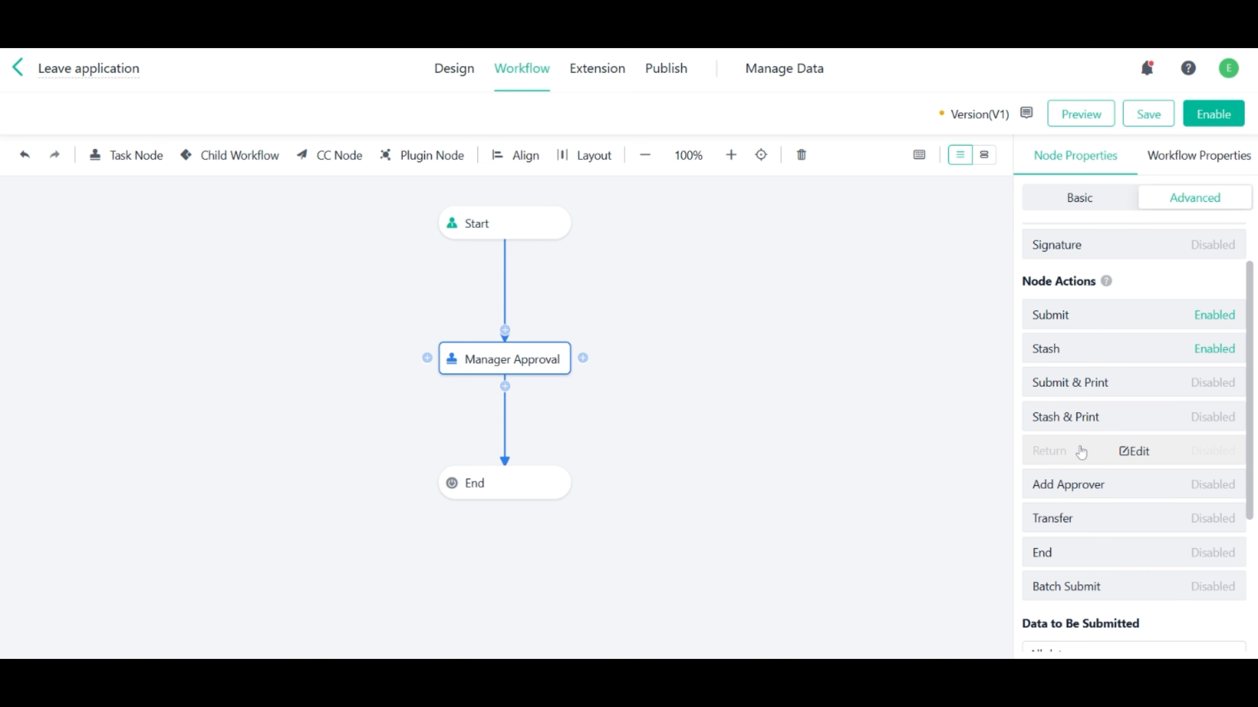
# Step: Try Data meeting conditions for the node's data to be submitted and return the setting to All data
pyautogui.scroll(-3, 1081, 452)
pyautogui.click(1138, 438)
pyautogui.click(1097, 497)
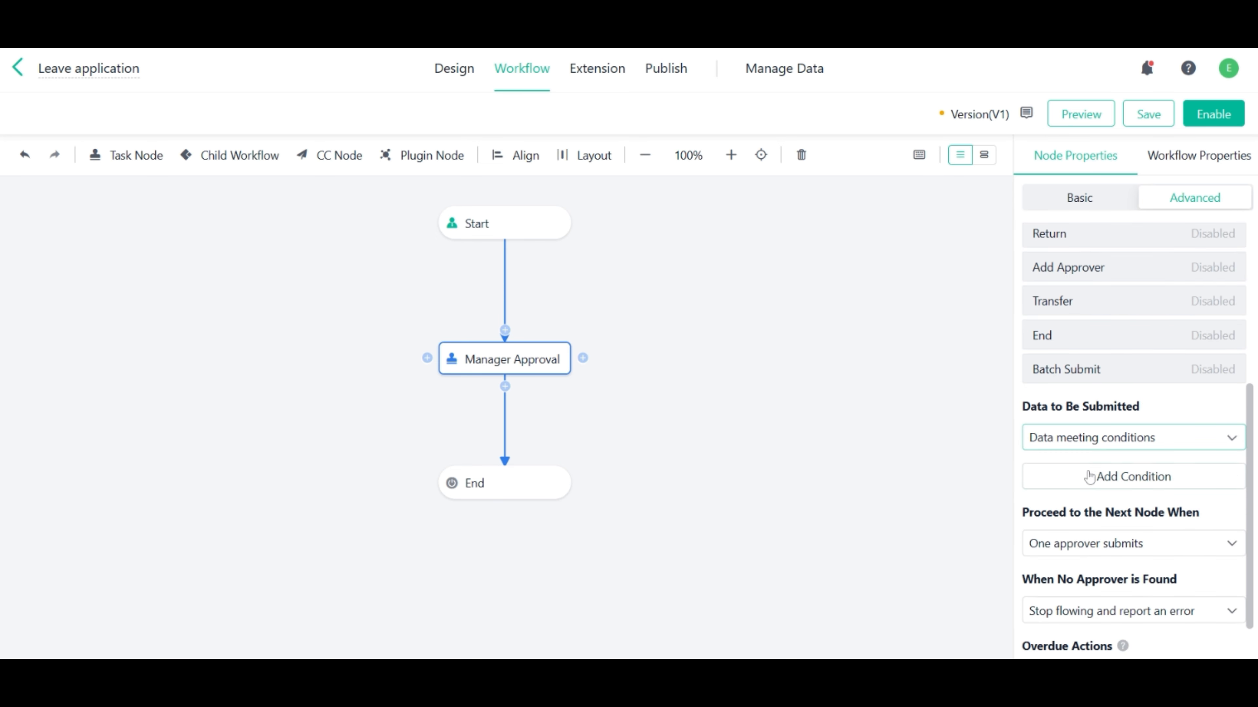
pyautogui.click(1102, 440)
pyautogui.click(1085, 472)
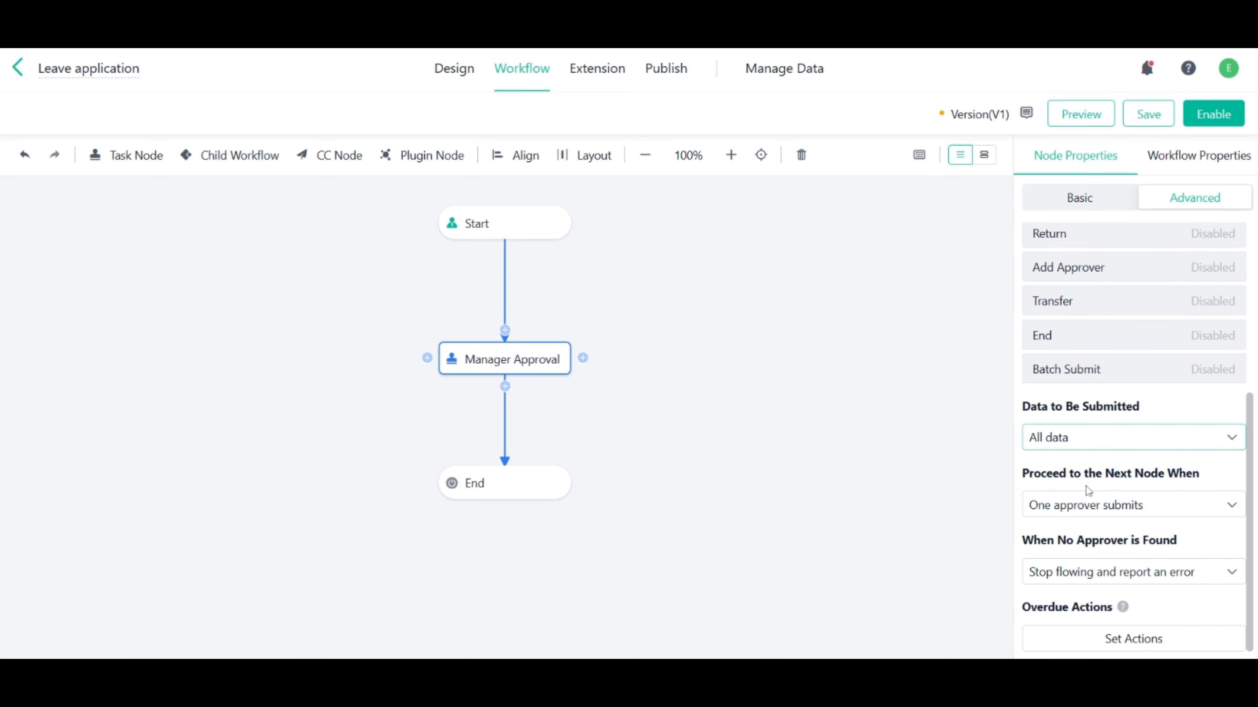
# Step: Check the options for proceeding to the next node, and have Manager Approval submit automatically when no approver is found
pyautogui.click(1114, 505)
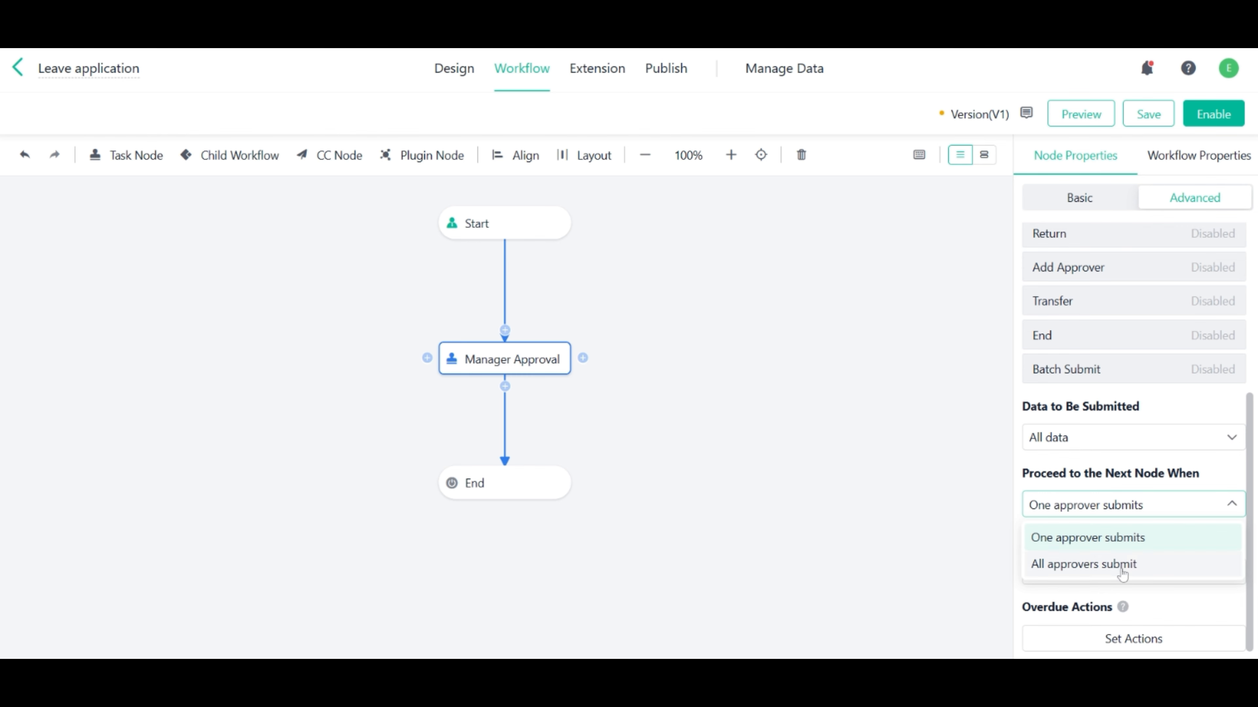
pyautogui.click(1181, 515)
pyautogui.click(1103, 576)
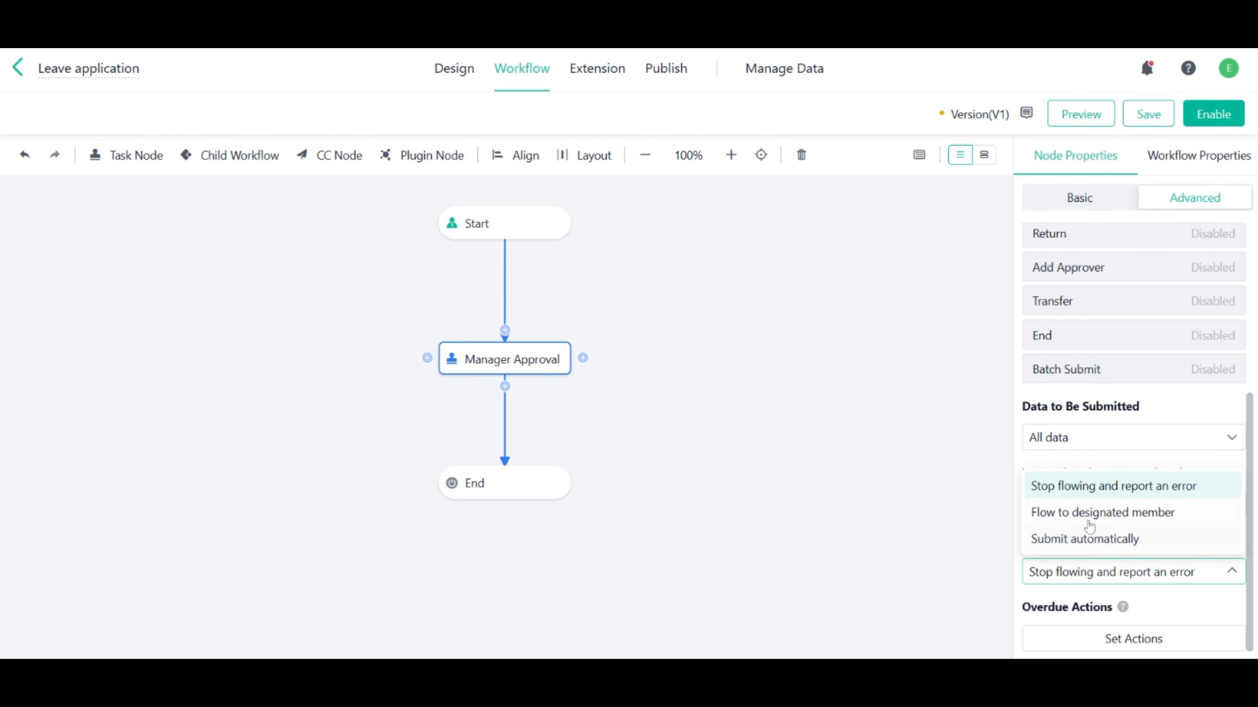
pyautogui.click(1088, 513)
pyautogui.click(1095, 579)
pyautogui.click(1092, 539)
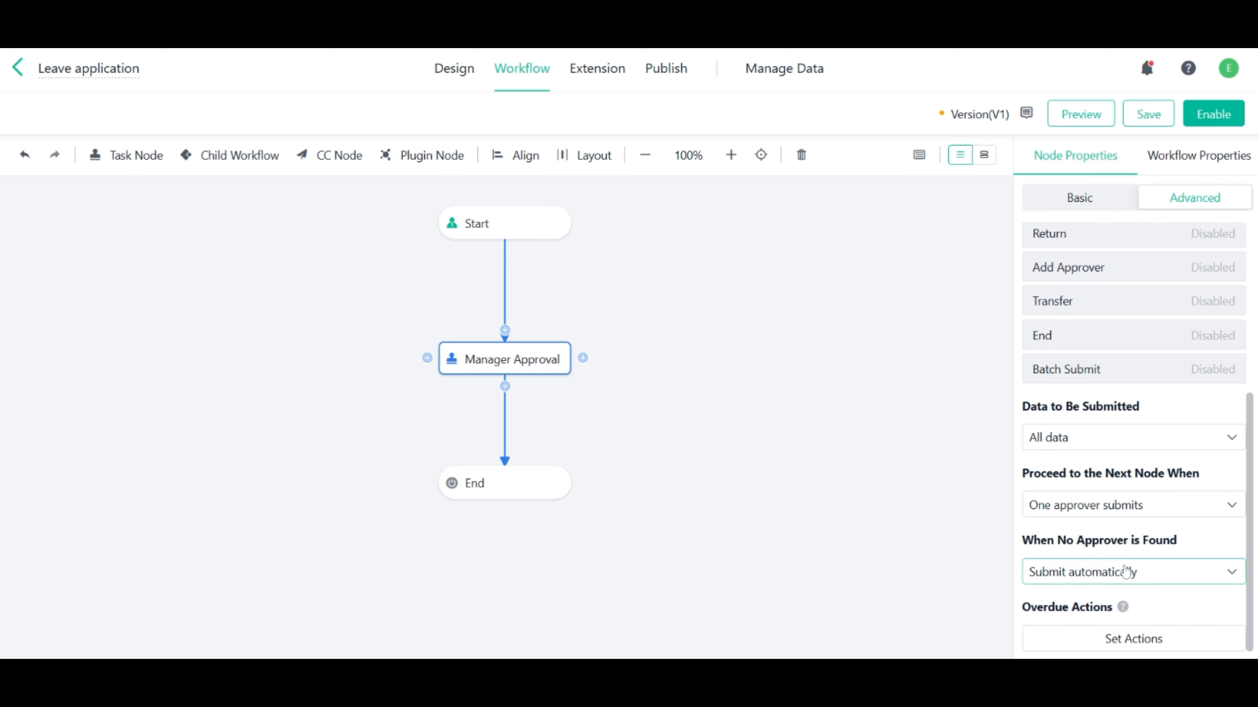
# Step: Look at the Overdue Actions settings of the Manager Approval node and close them without adding a rule
pyautogui.click(1133, 638)
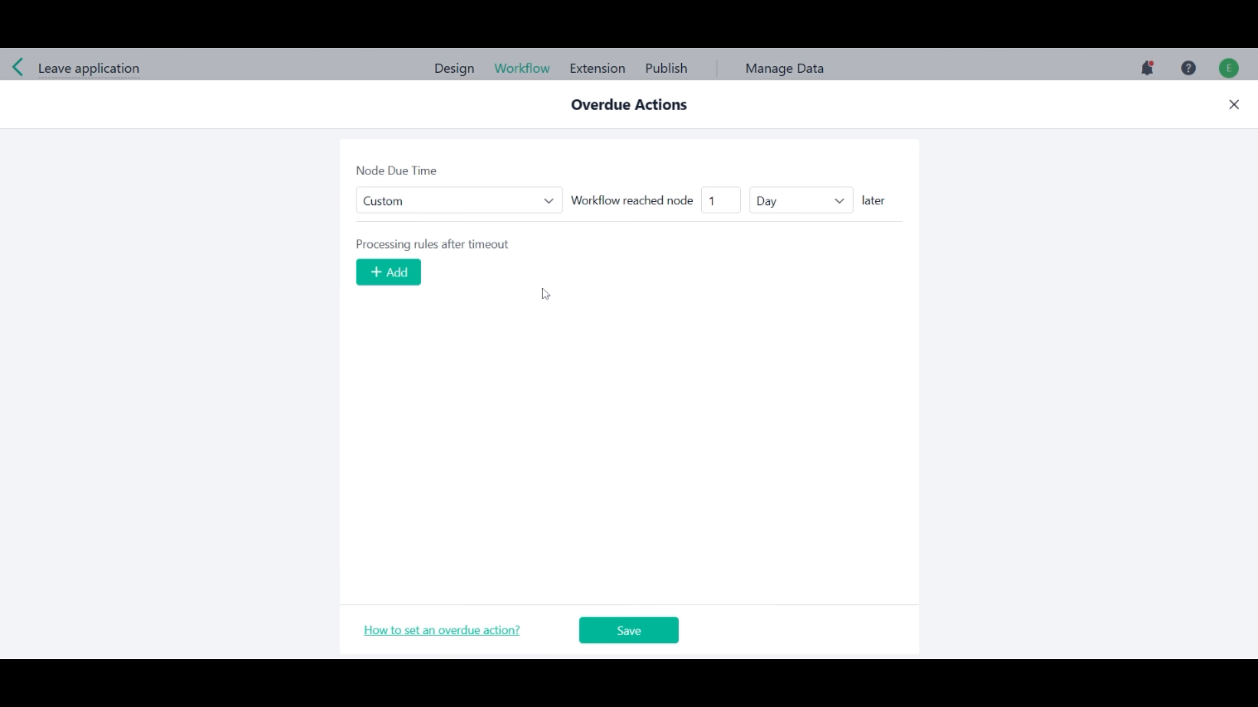
pyautogui.click(1233, 137)
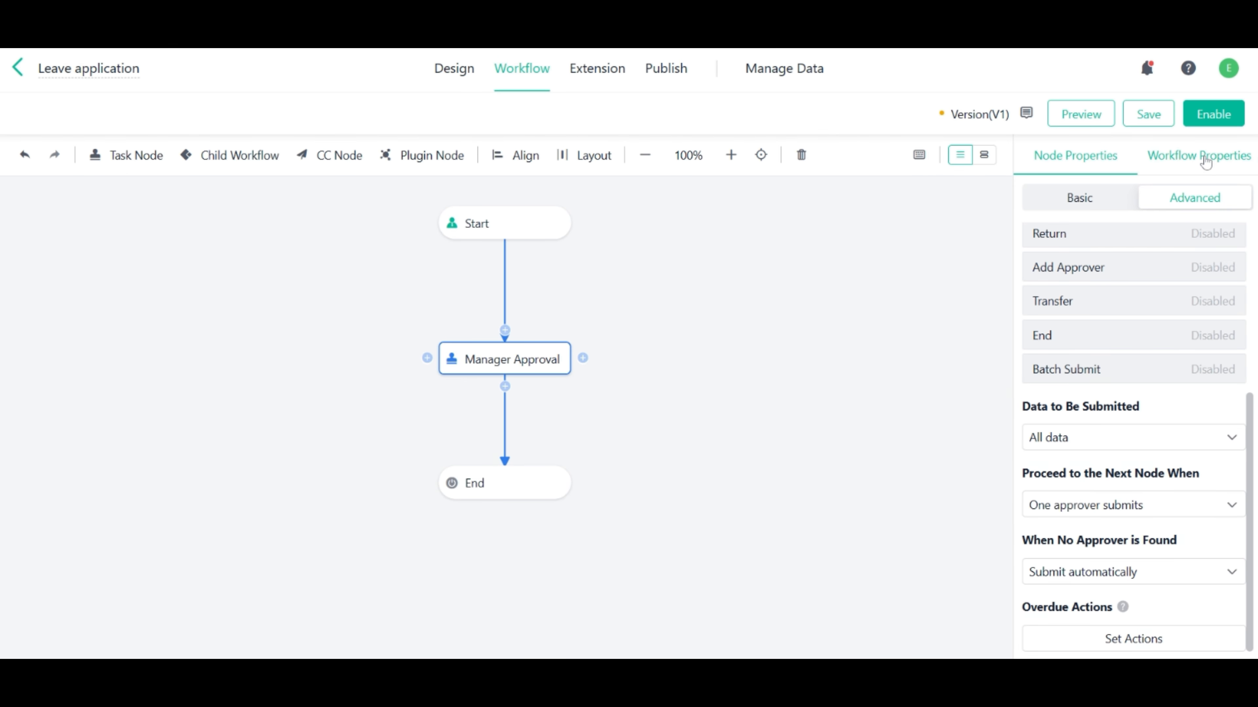
# Step: Enable the workflow reminder that notifies approvers and CC via emails in the workflow properties
pyautogui.click(1236, 168)
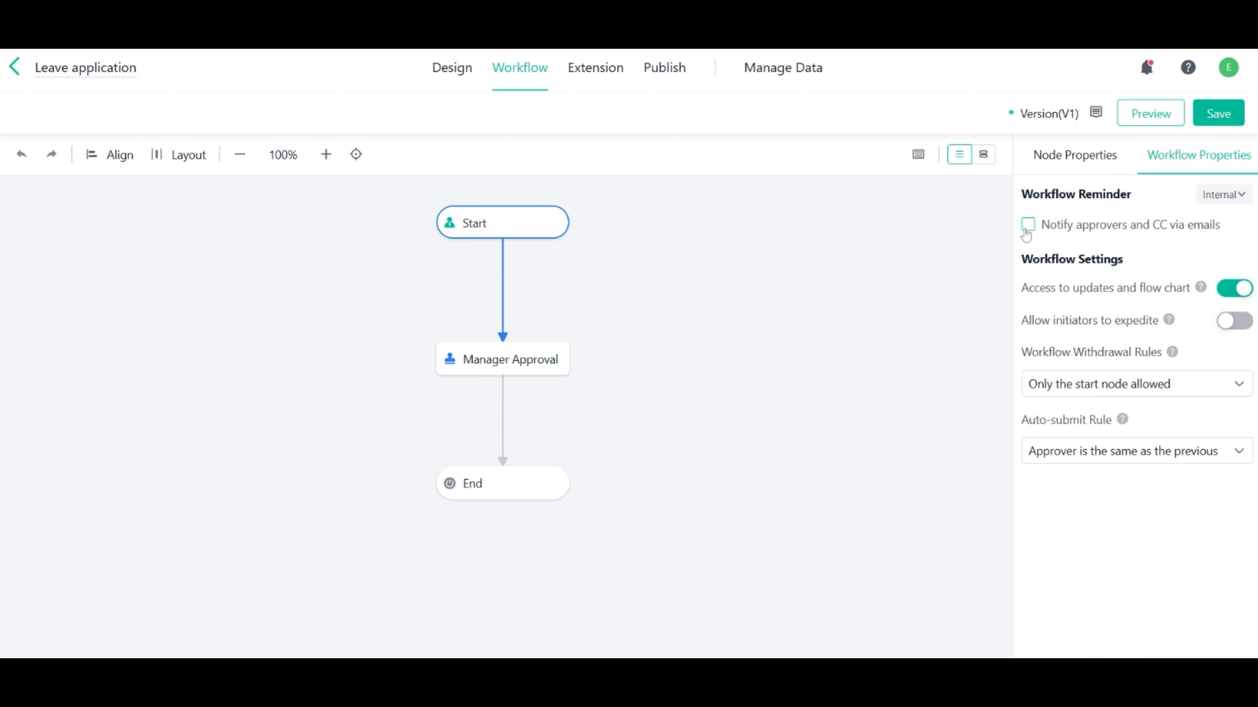
pyautogui.click(1027, 228)
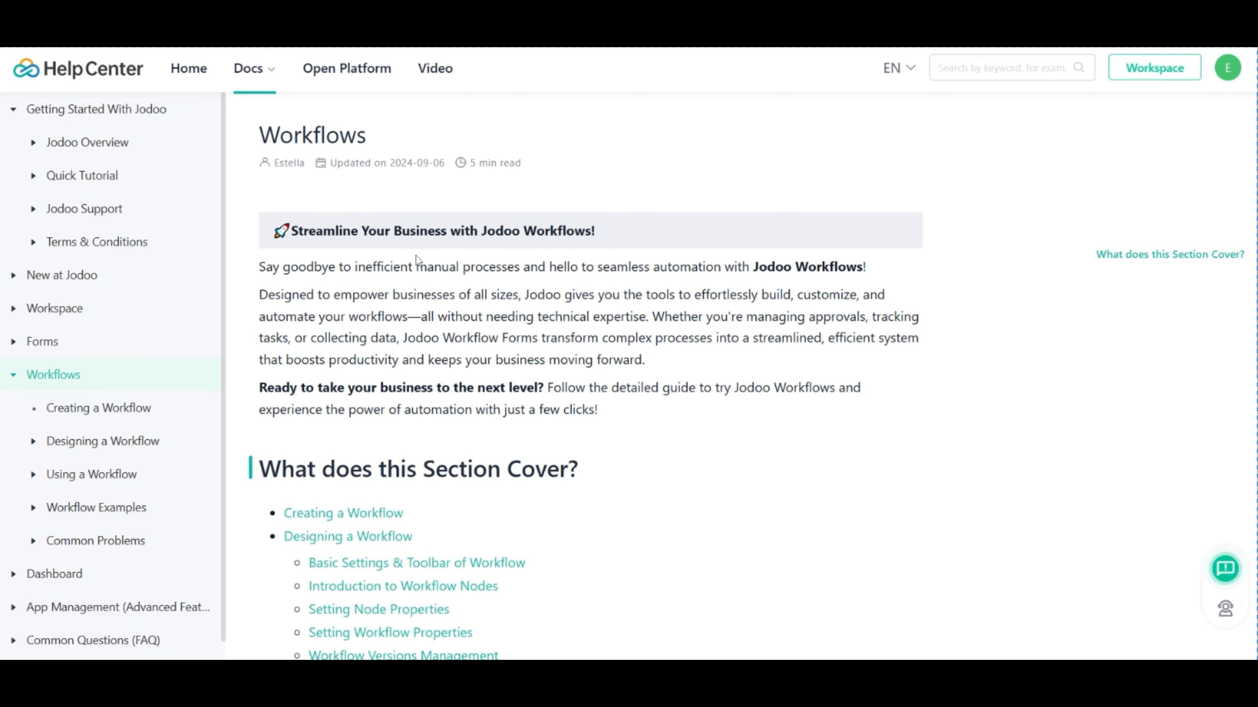
# Step: Look through the topics covered by the Workflows section of the Help Center, down to Common Problems
pyautogui.scroll(-6, 420, 260)
pyautogui.scroll(-1, 331, 357)
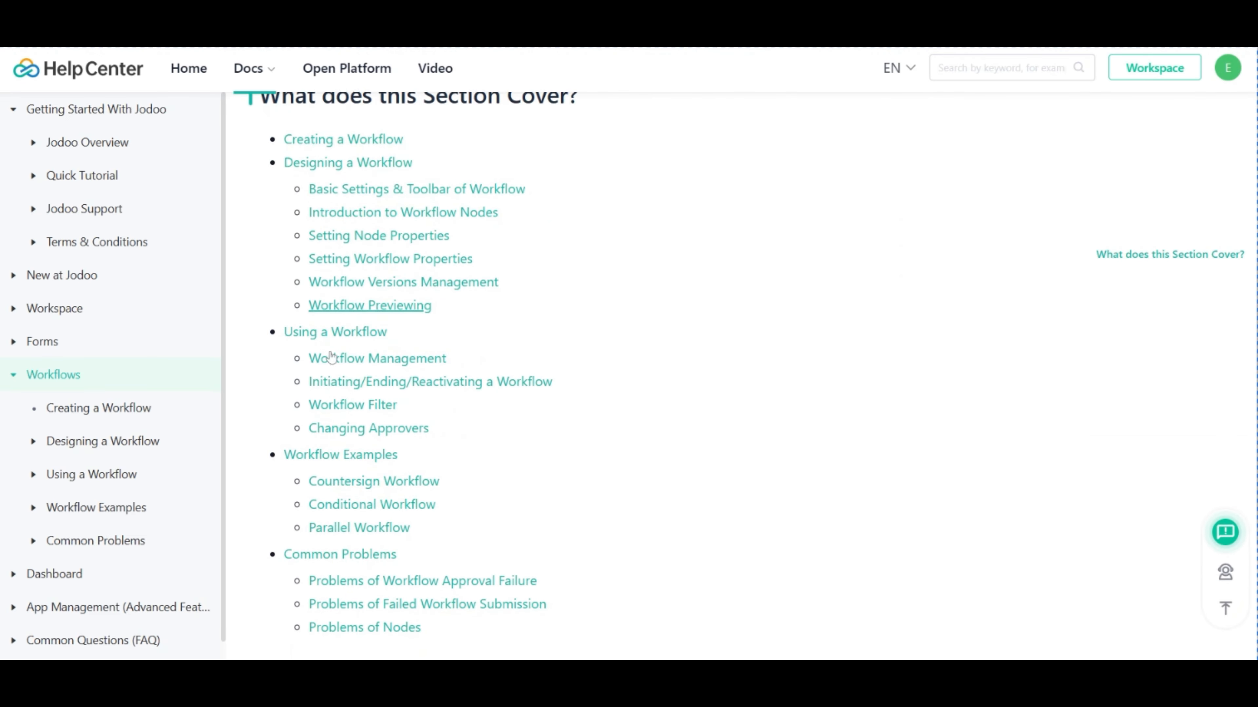
pyautogui.scroll(-3, 331, 357)
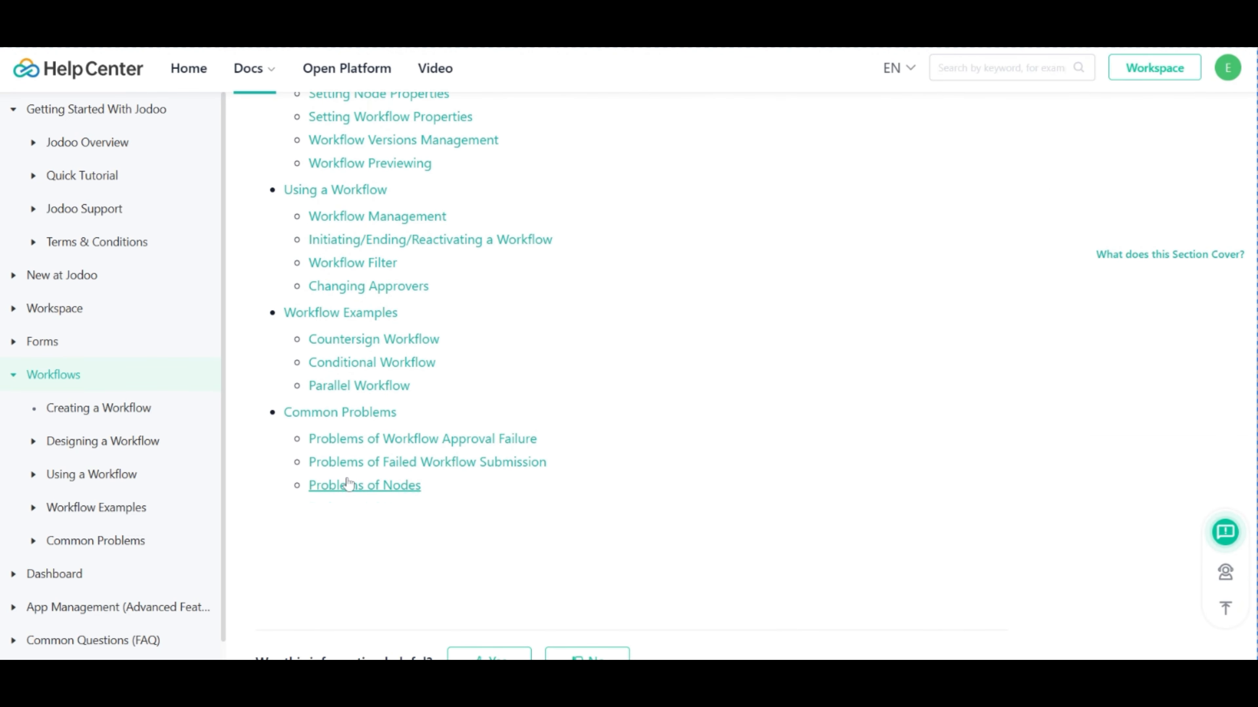